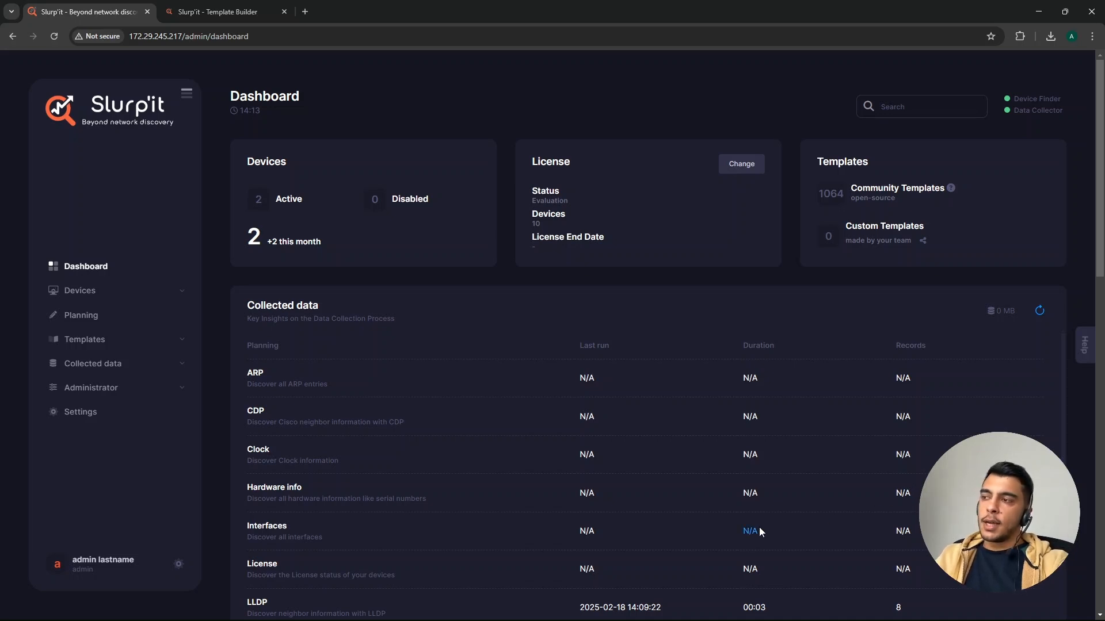
# - Open the overview of the registered network devices
pyautogui.click(121, 291)
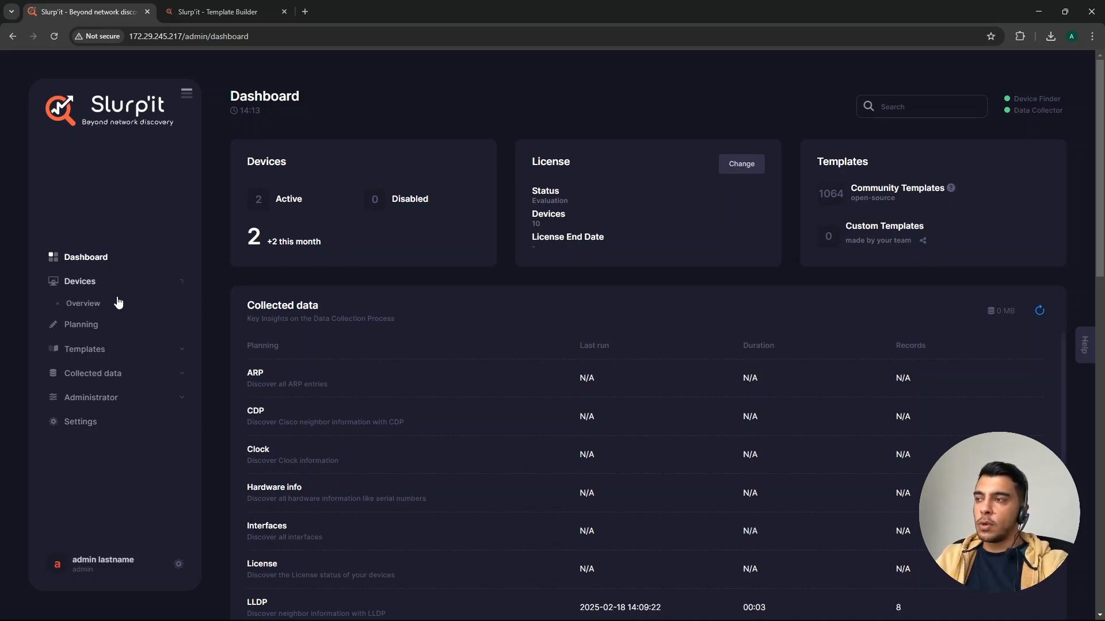
pyautogui.click(92, 289)
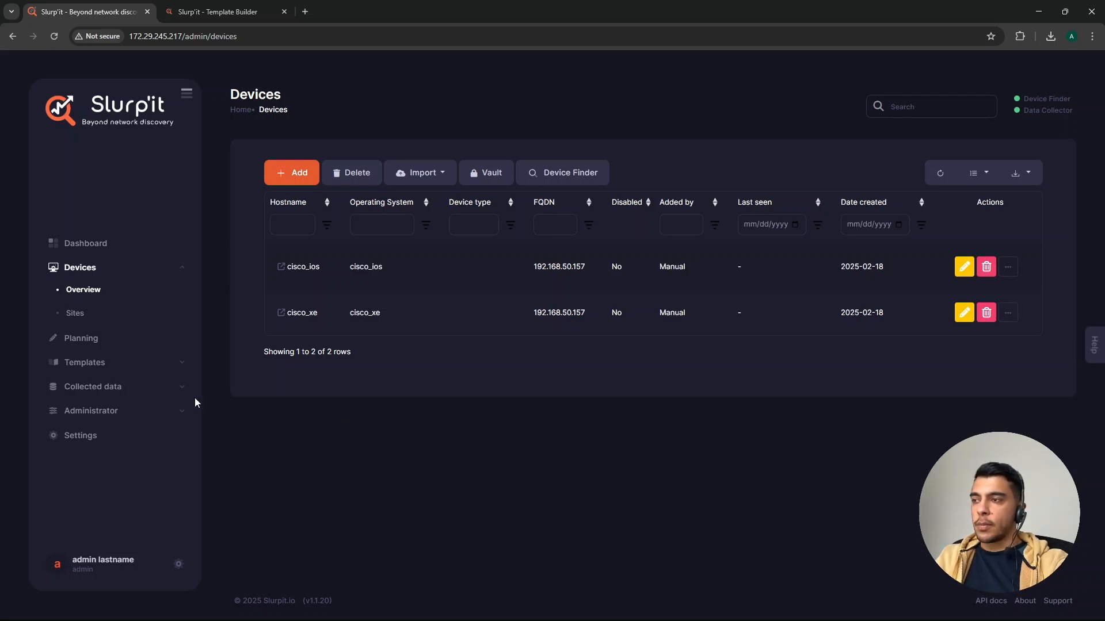
# - Open the collected LLDP data and sort the records by the Interface column
pyautogui.click(152, 391)
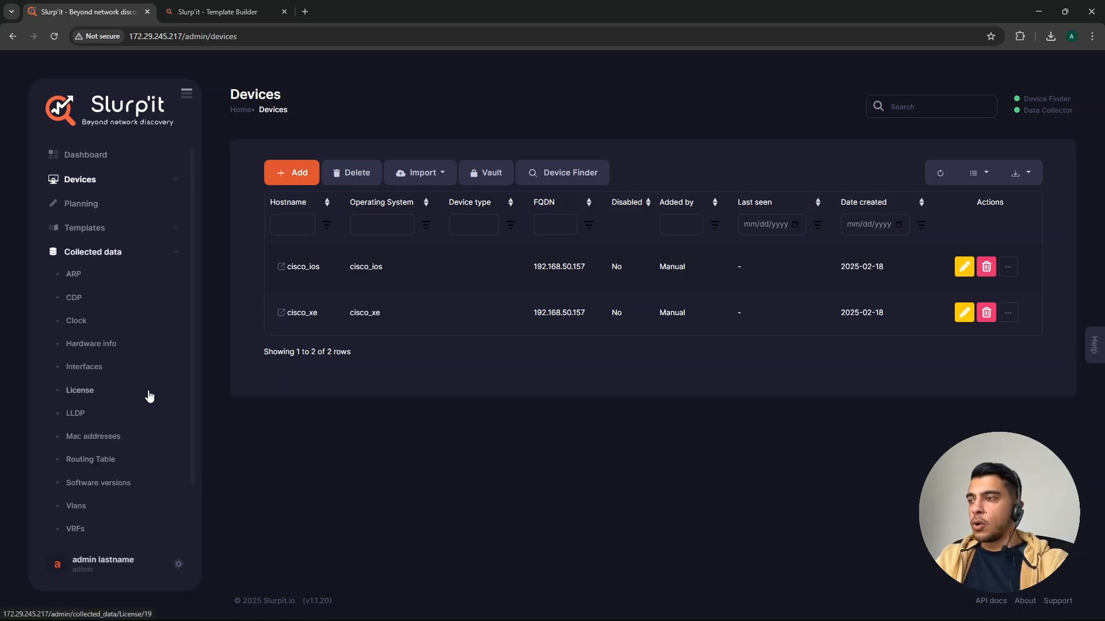
pyautogui.click(80, 417)
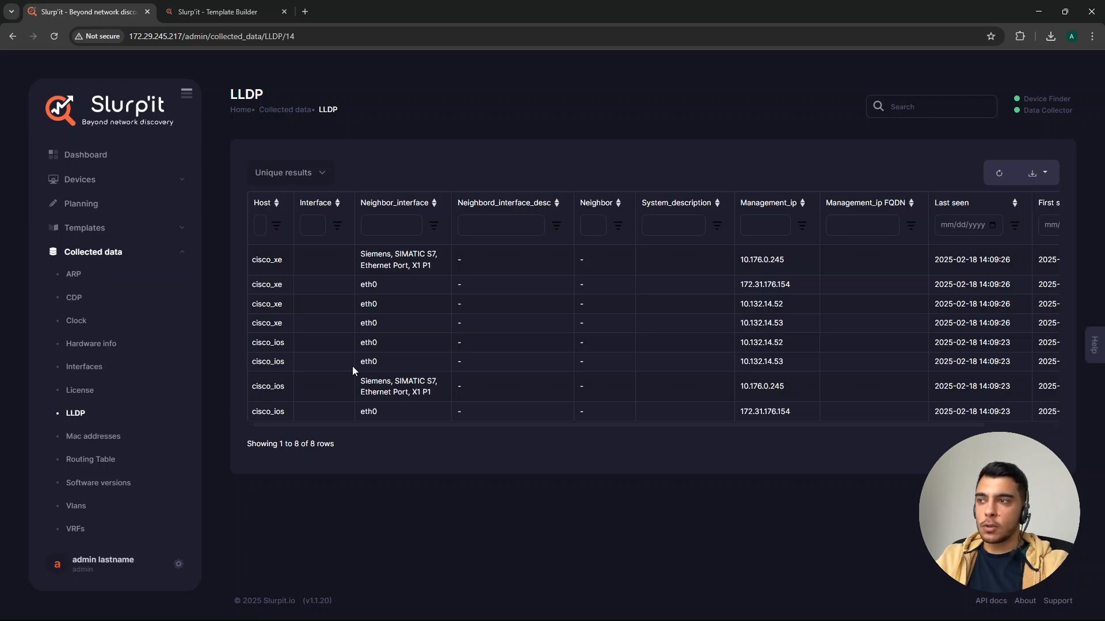
pyautogui.moveTo(298, 206); pyautogui.dragTo(335, 208)
pyautogui.click(322, 214)
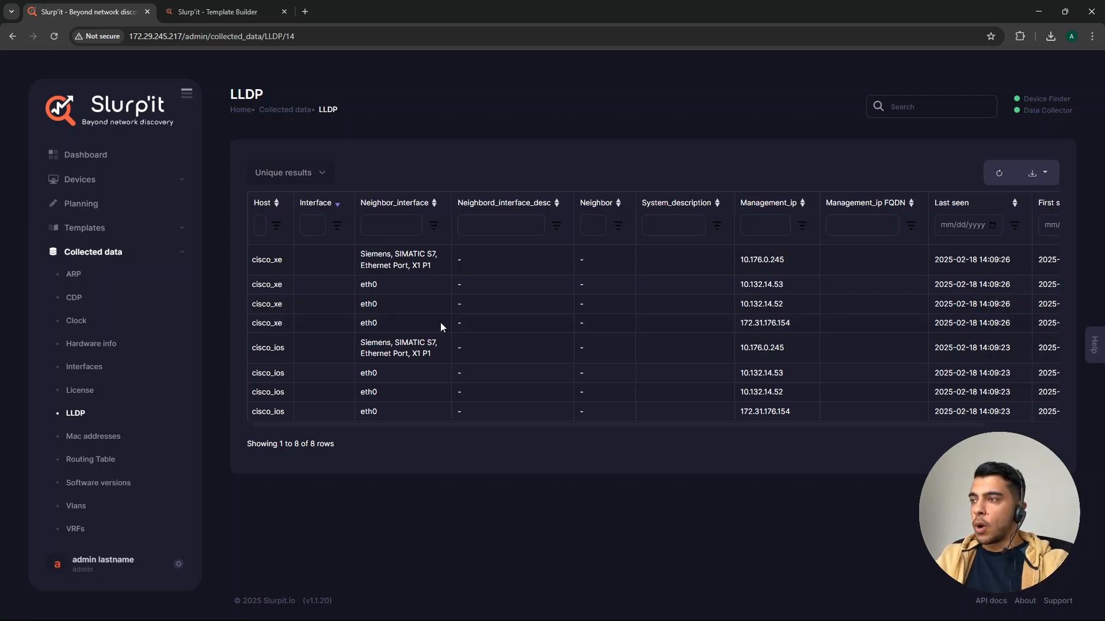
# - Open the template assignments of the LLDP planning and filter the list by cisco_ios
pyautogui.click(175, 257)
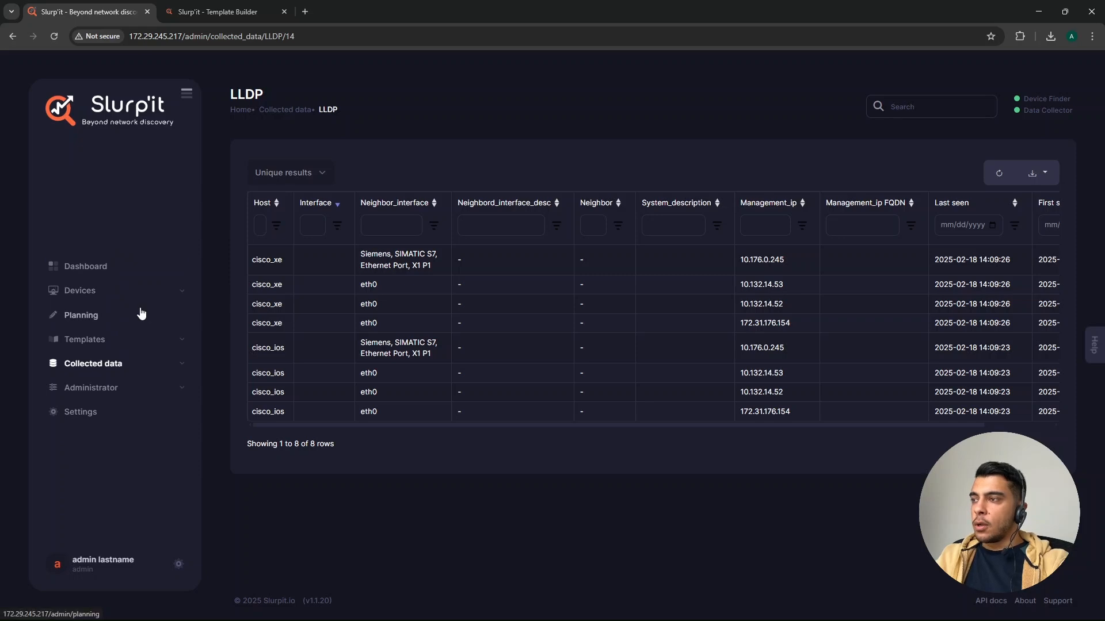
pyautogui.click(81, 315)
pyautogui.scroll(-3, 458, 454)
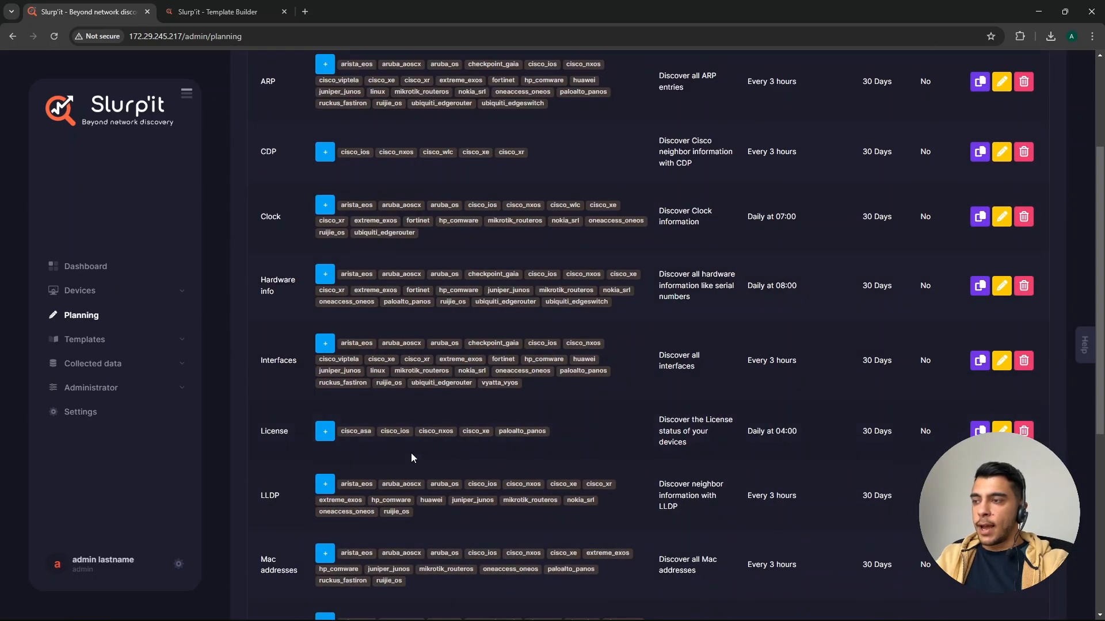
pyautogui.scroll(-2, 411, 455)
pyautogui.click(325, 370)
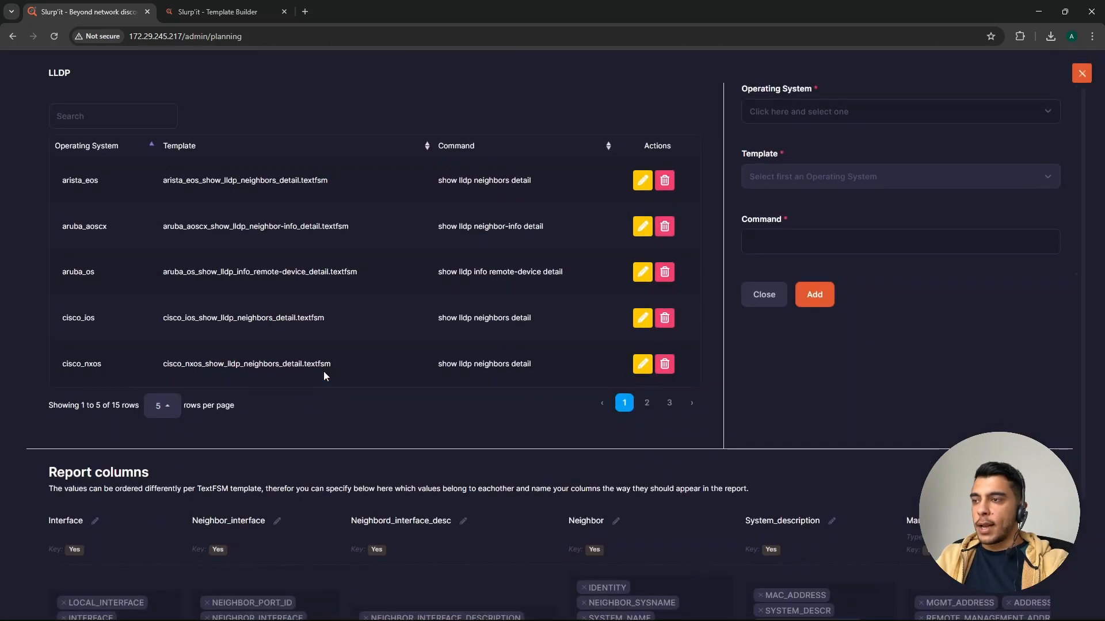
pyautogui.write('cisco')
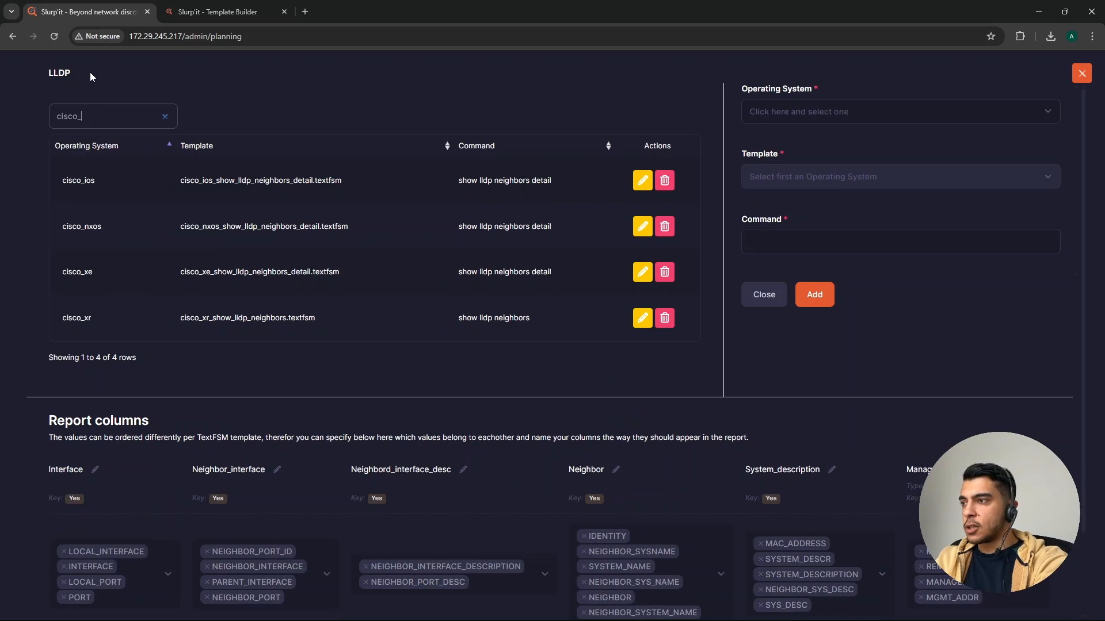
pyautogui.write('_')
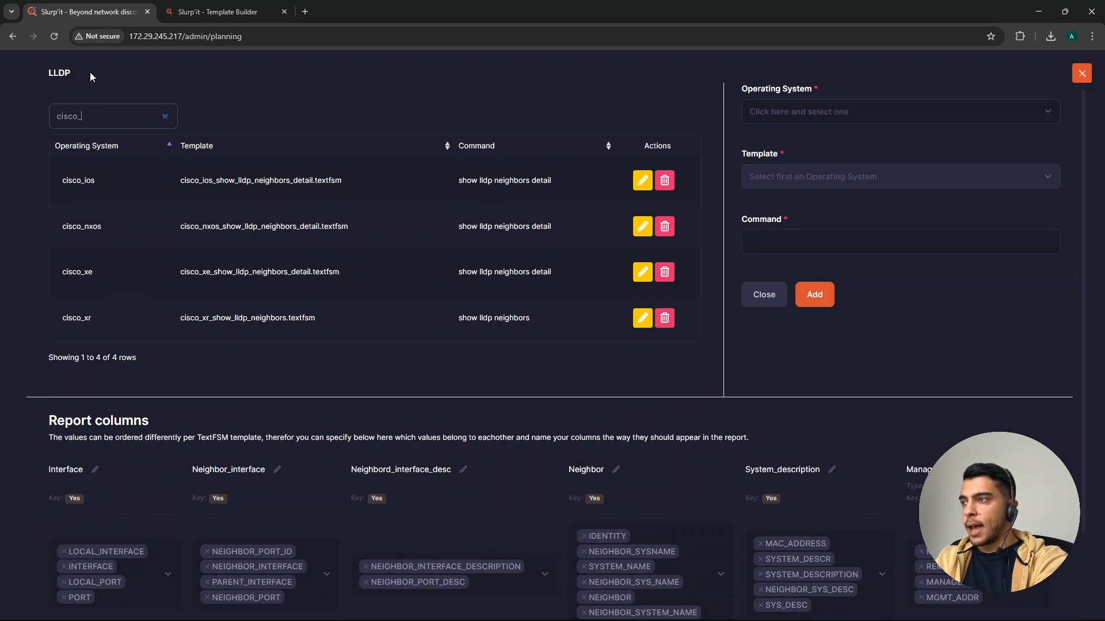
pyautogui.write('ios')
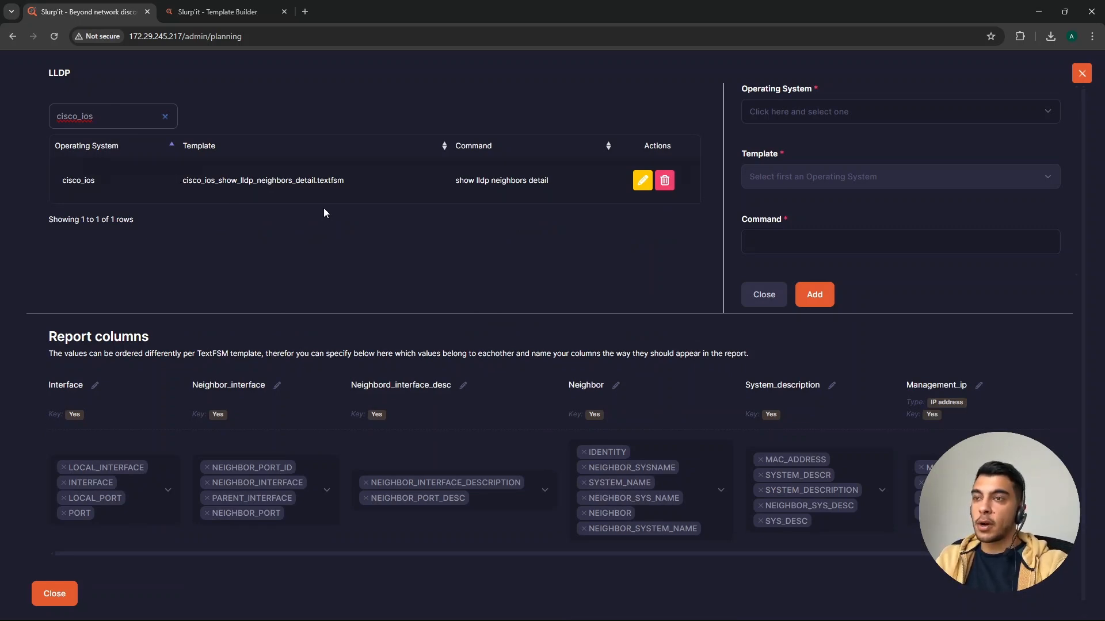
# - Add the cisco_ios_show_lldp_neighbors.textfsm template to the LLDP planning for the cisco_ios operating system, with the command show lldp neighbors
pyautogui.click(826, 115)
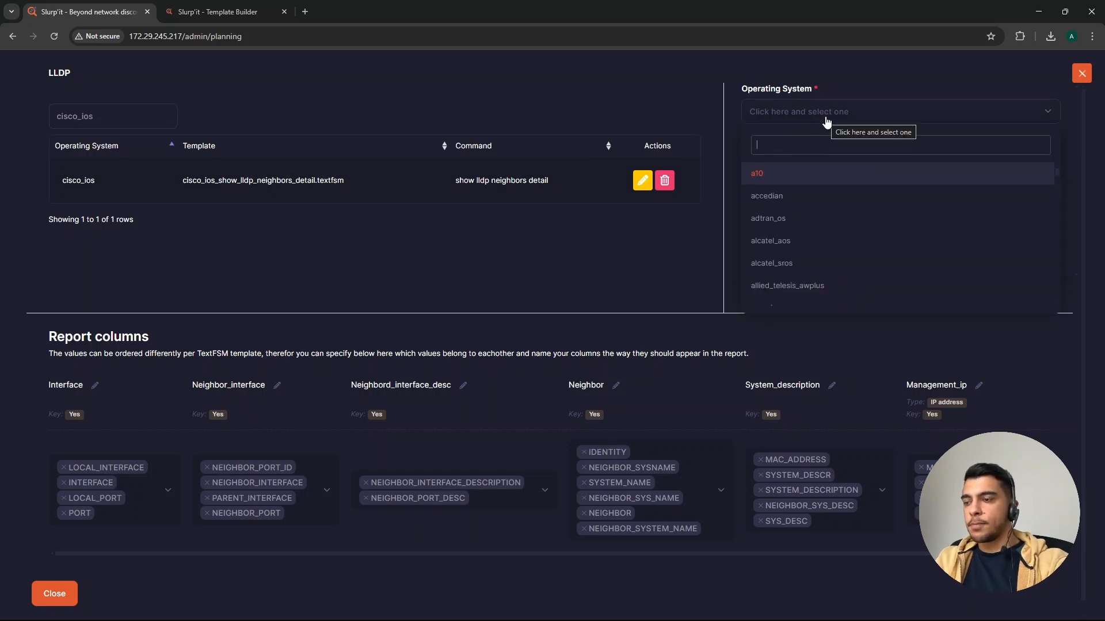
pyautogui.write('cisco_ios')
pyautogui.press('Return')
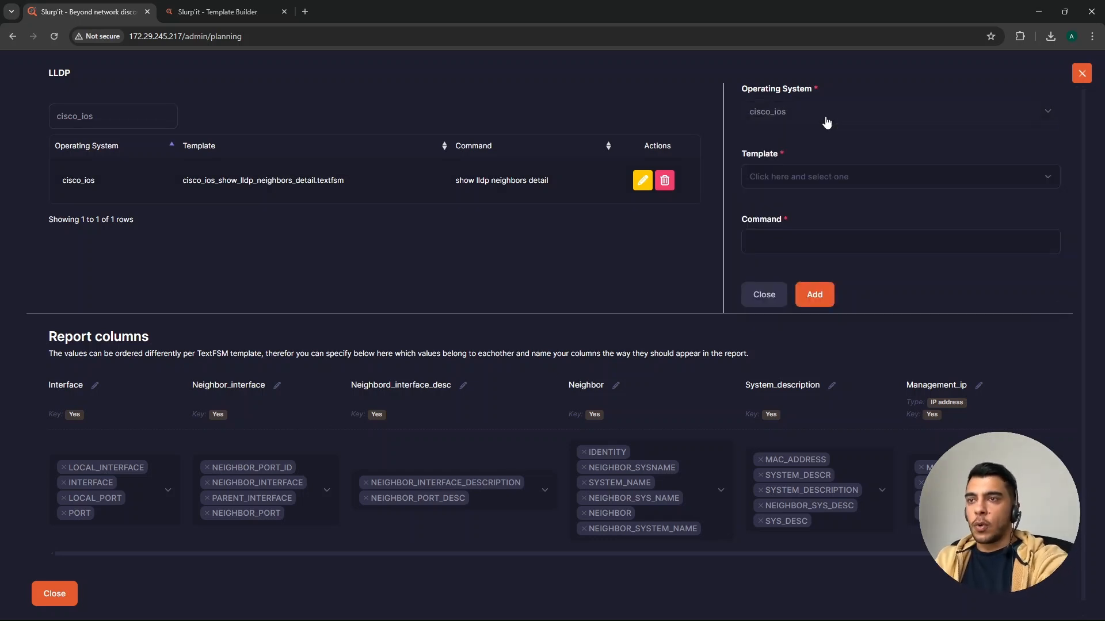
pyautogui.click(794, 180)
pyautogui.write('show')
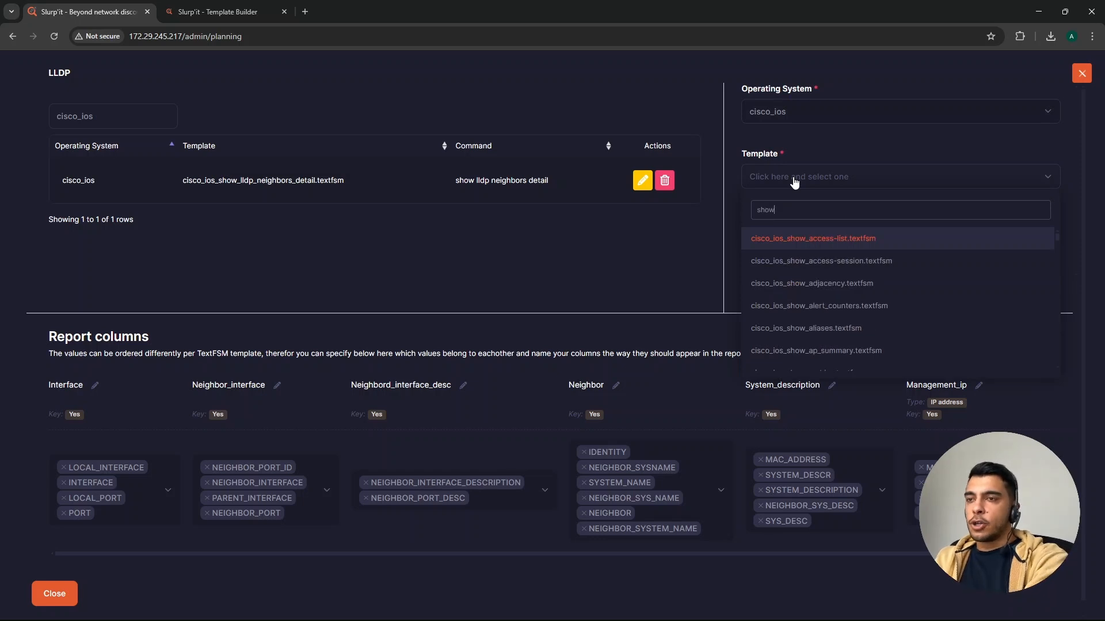
pyautogui.write('_lldp')
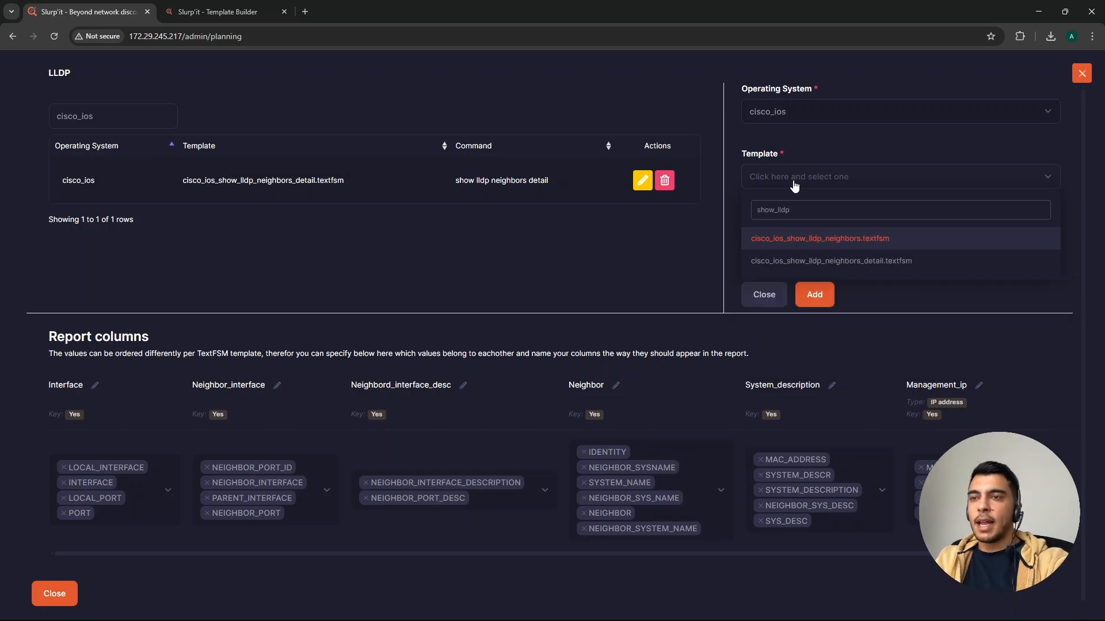
pyautogui.press('Return')
pyautogui.press('Tab')
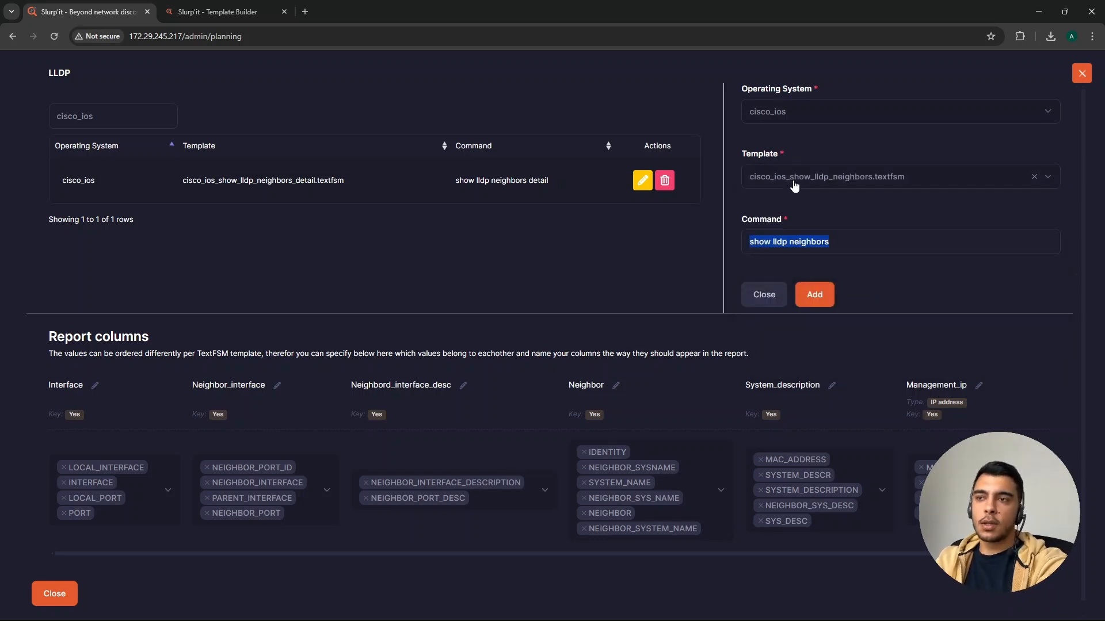
pyautogui.click(800, 286)
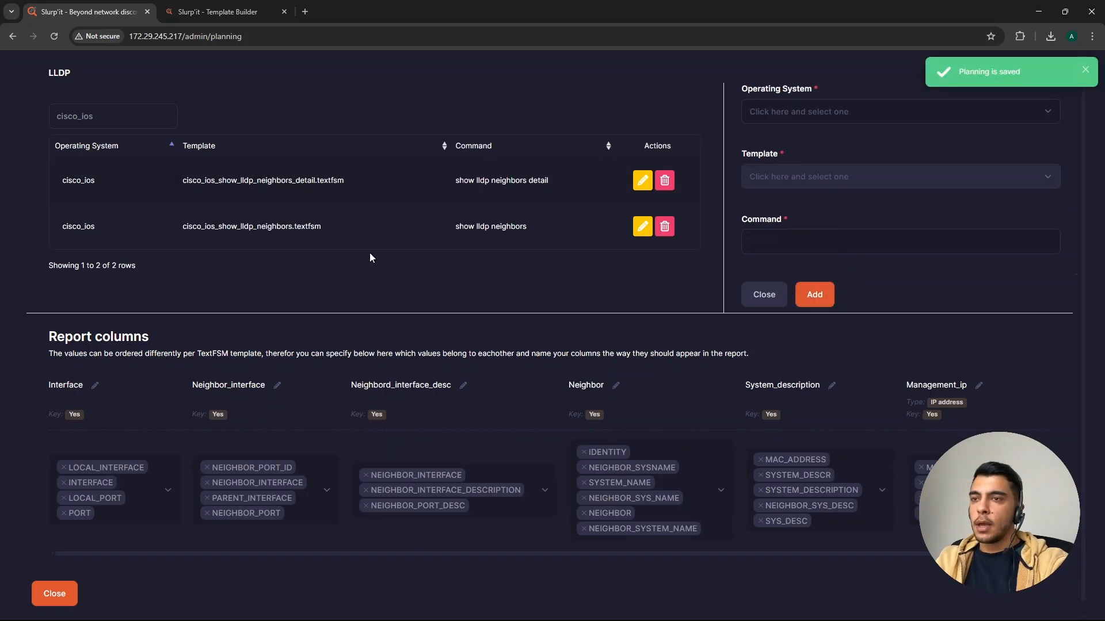
# - Filter the LLDP planning's template assignments by cisco_xe
pyautogui.click(132, 116)
pyautogui.press('BackSpace')
pyautogui.press('BackSpace')
pyautogui.press('BackSpace')
pyautogui.write('xe')
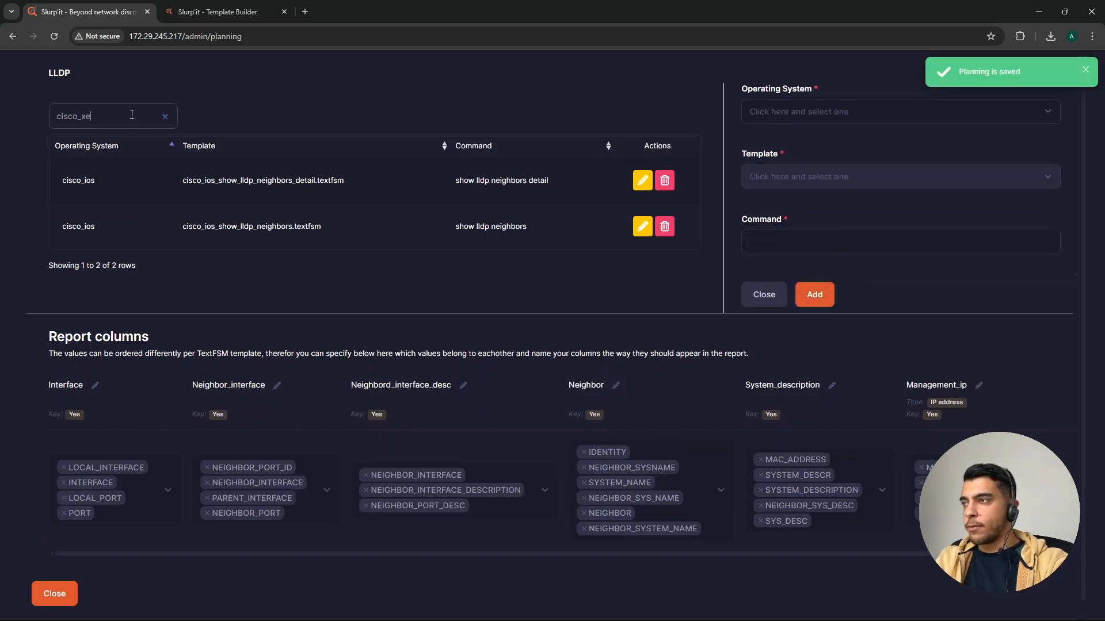
# - Add the cisco_xe_show_lldp_neighbors.textfsm template with the command show lldp neighbors for cisco_xe, and close the LLDP planning
pyautogui.click(783, 112)
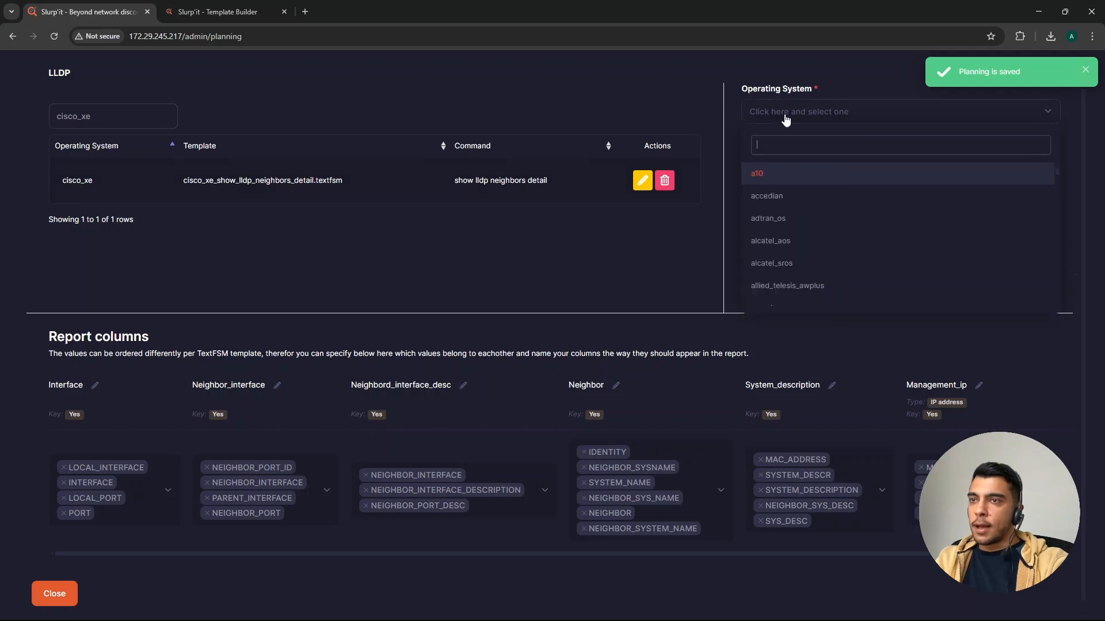
pyautogui.write('xe')
pyautogui.click(780, 173)
pyautogui.click(784, 177)
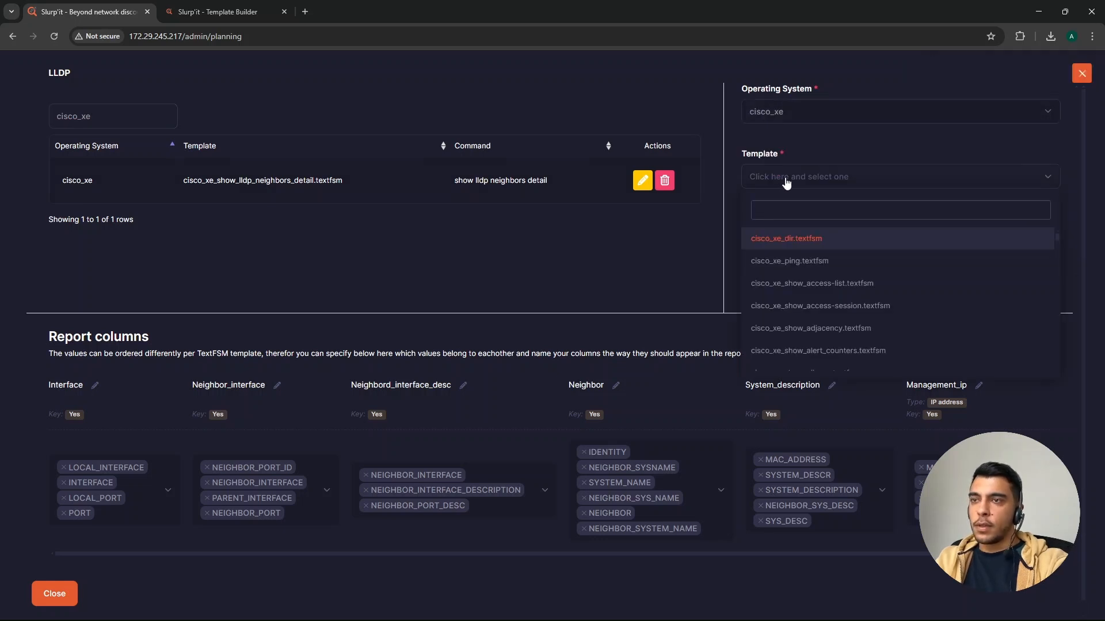
pyautogui.write('show lld')
pyautogui.press('BackSpace')
pyautogui.press('BackSpace')
pyautogui.press('BackSpace')
pyautogui.press('BackSpace')
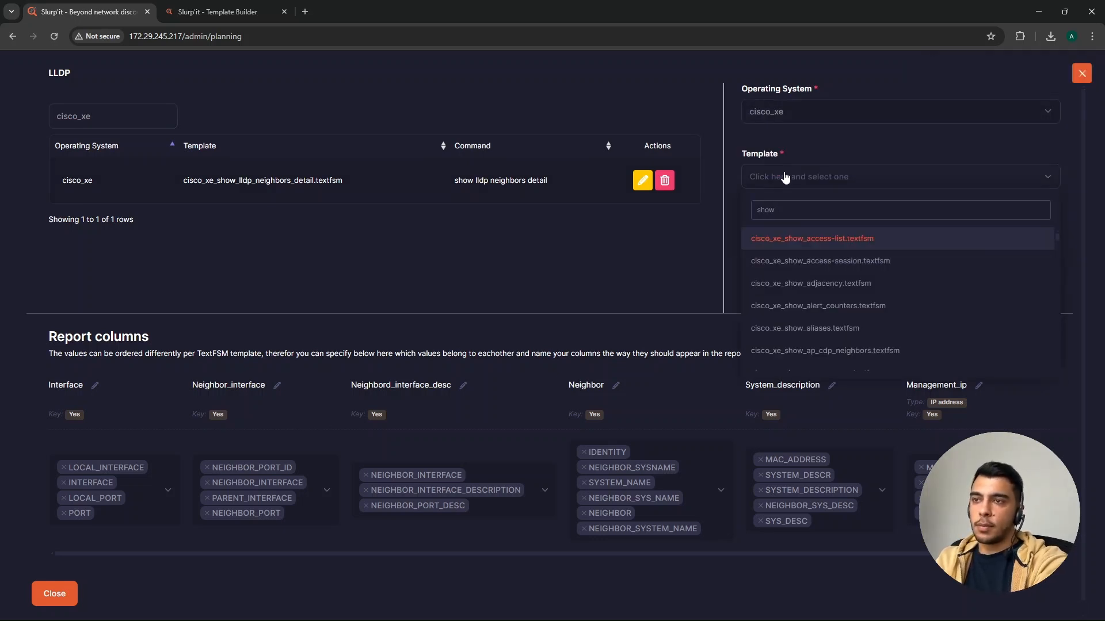
pyautogui.write('_lldp')
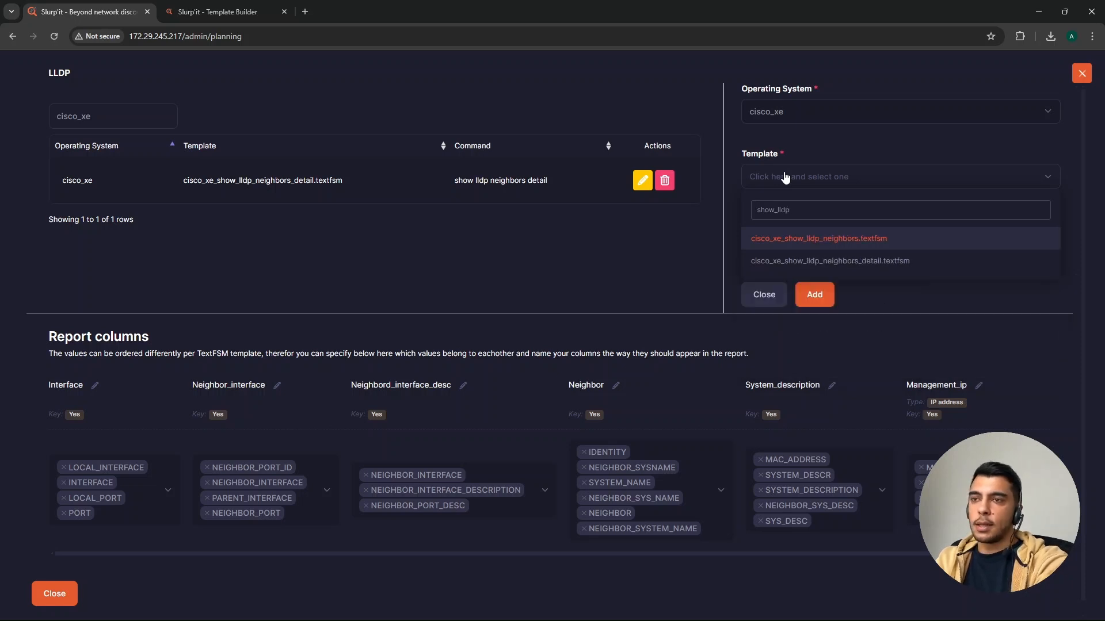
pyautogui.press('Return')
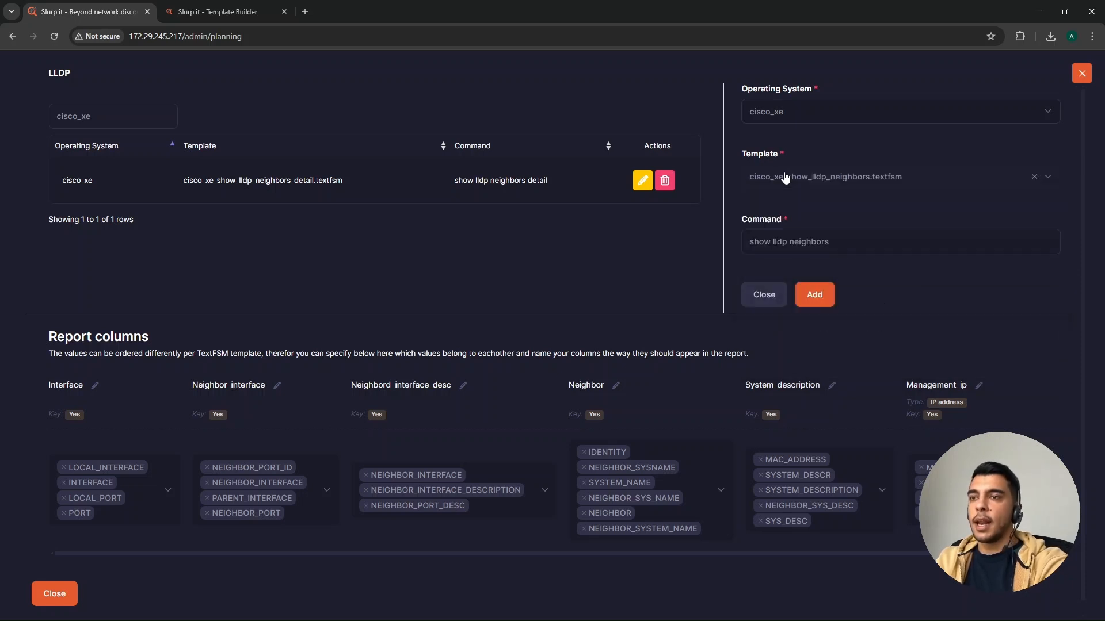
pyautogui.tripleClick(855, 247)
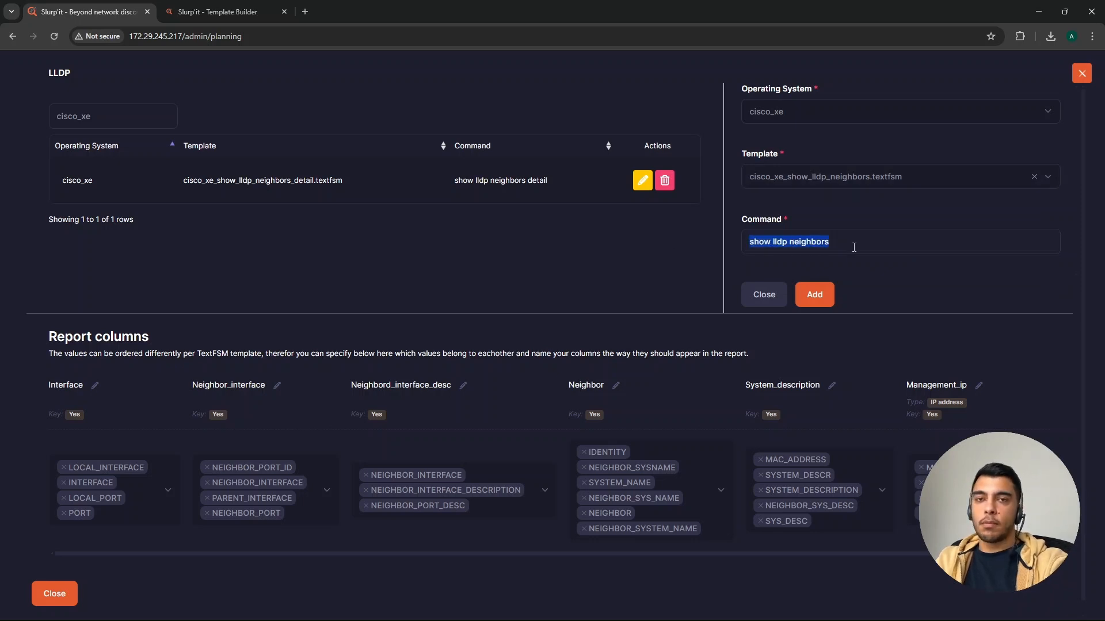
pyautogui.click(814, 294)
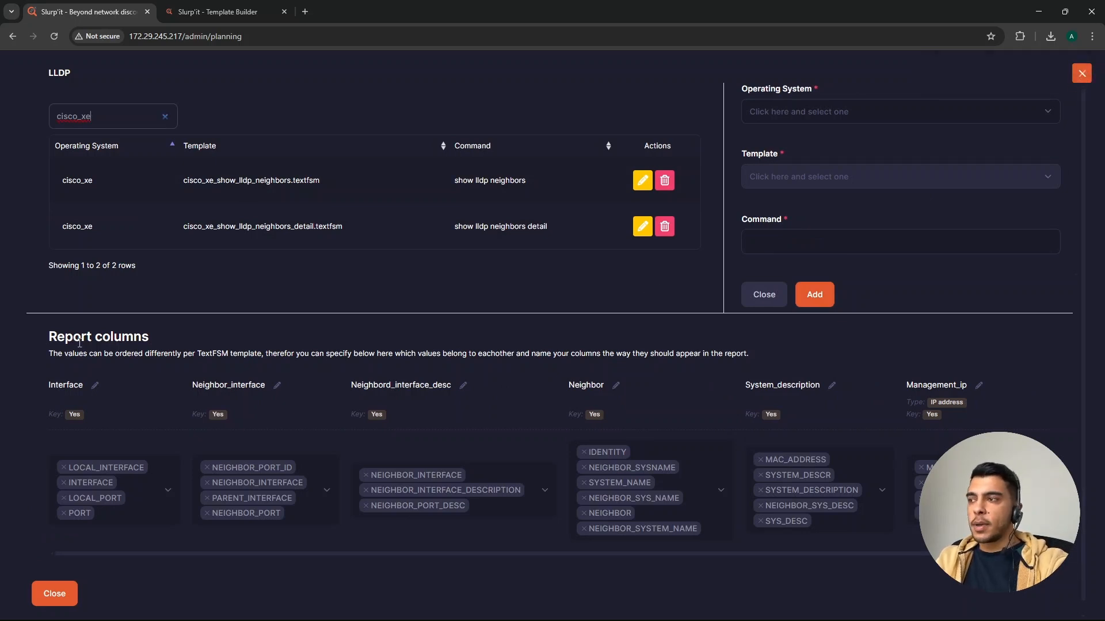
pyautogui.moveTo(53, 339); pyautogui.dragTo(152, 341)
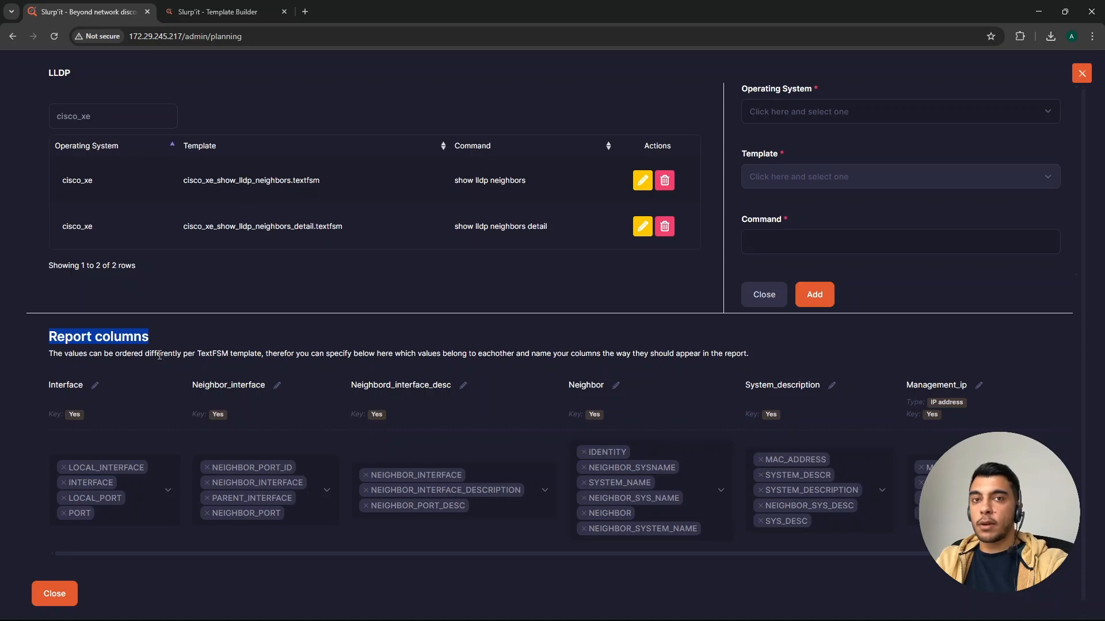
pyautogui.click(1082, 73)
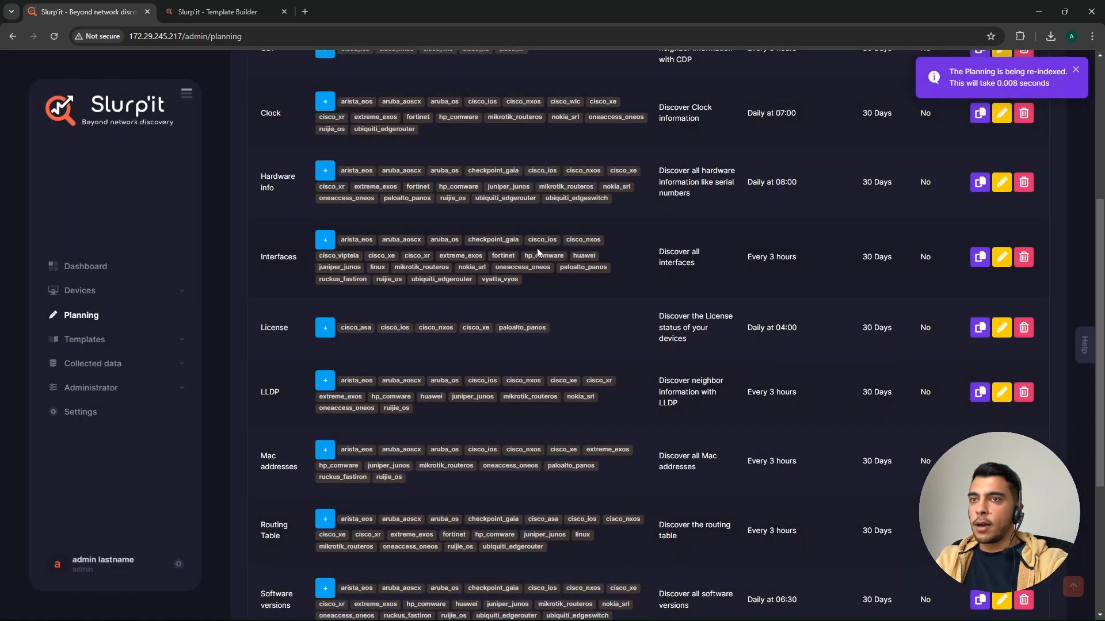
# - Filter the templates overview by operating system cisco_ios and command show lldp, and open the show lldp neighbors template for editing
pyautogui.click(77, 340)
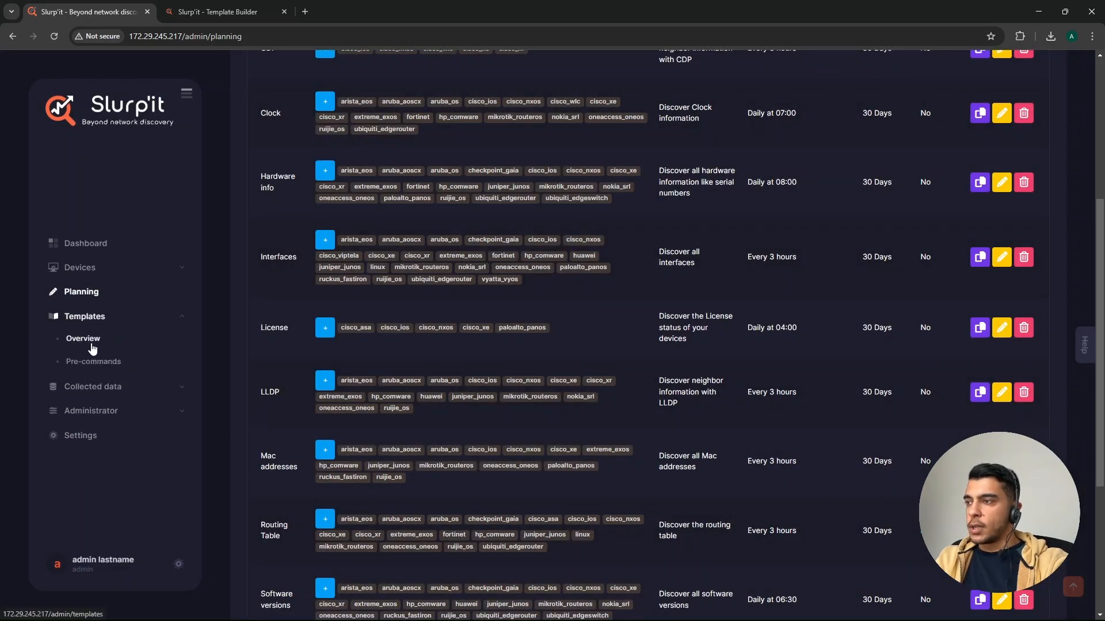
pyautogui.click(85, 344)
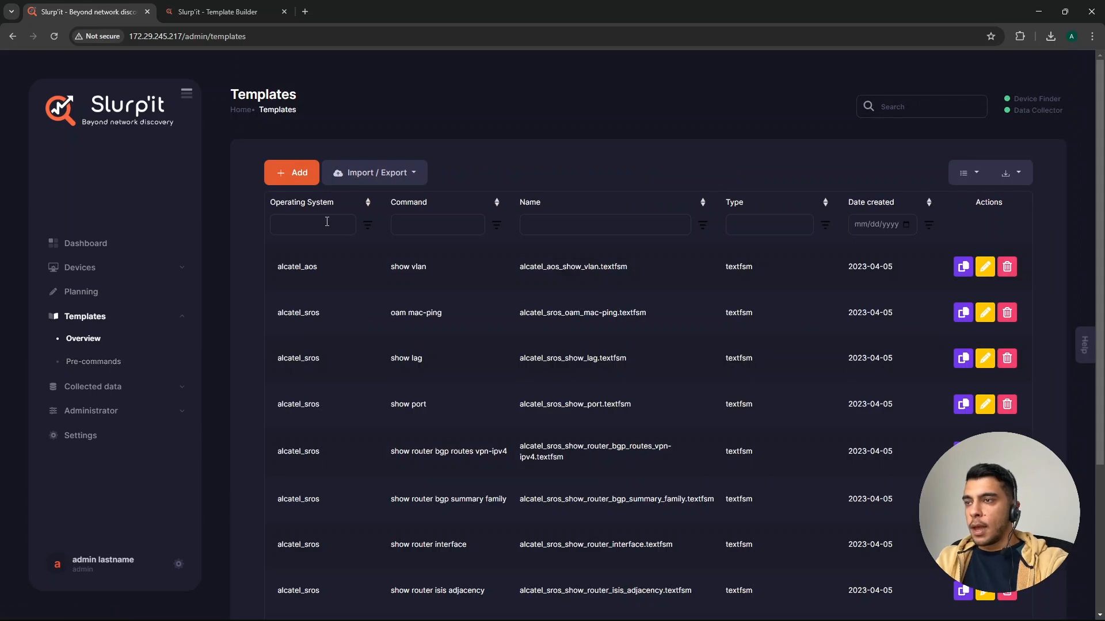
pyautogui.click(330, 221)
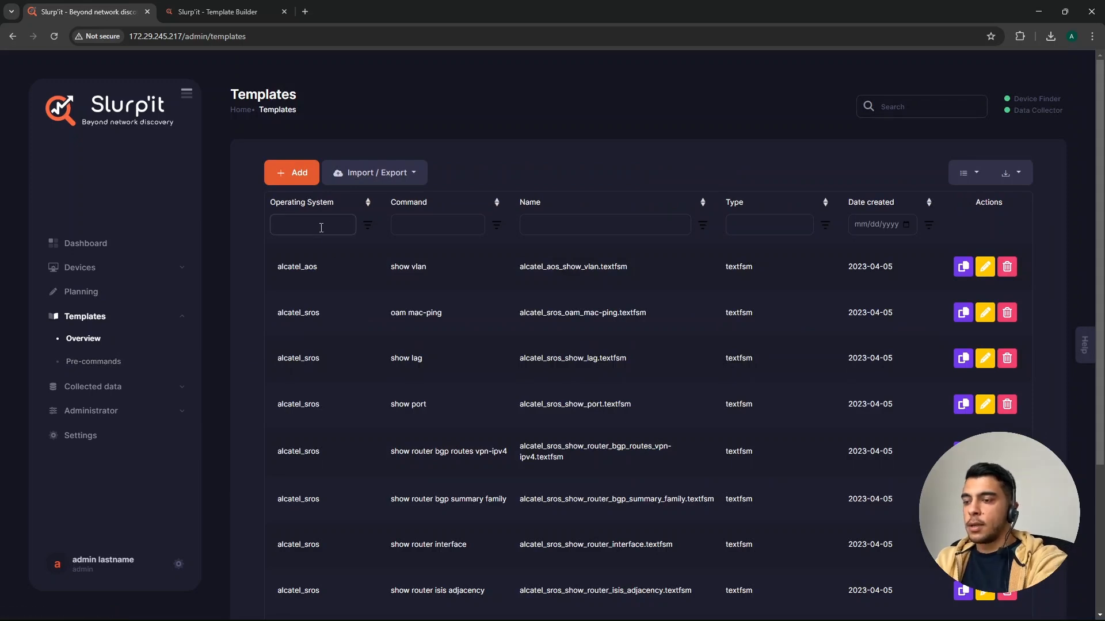
pyautogui.write('cisco_ios')
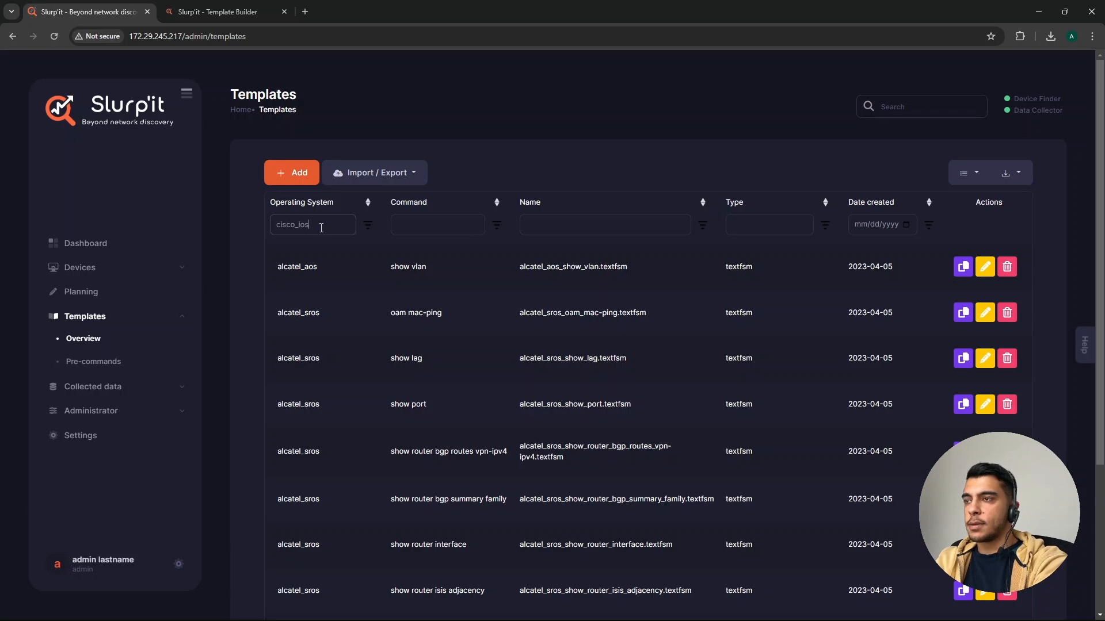
pyautogui.write('show ')
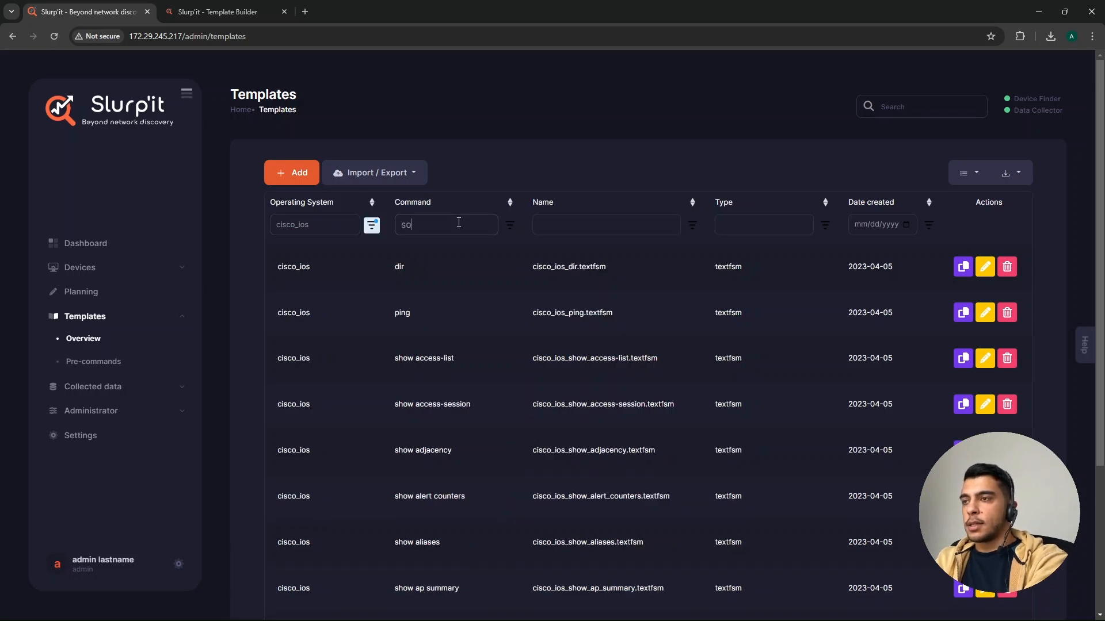
pyautogui.write('lldp')
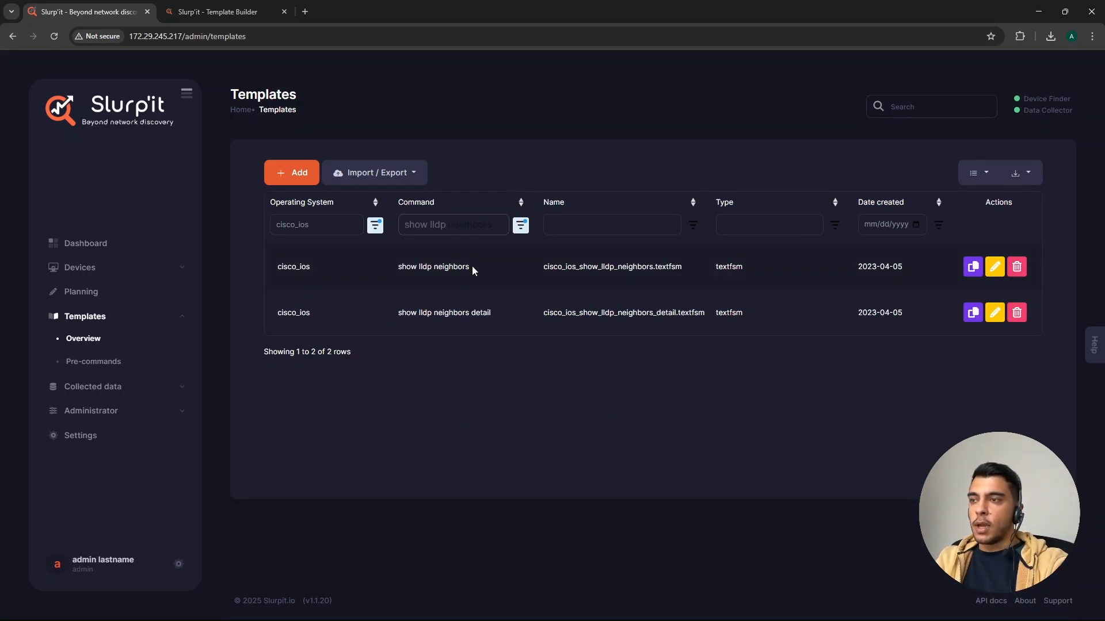
pyautogui.click(991, 270)
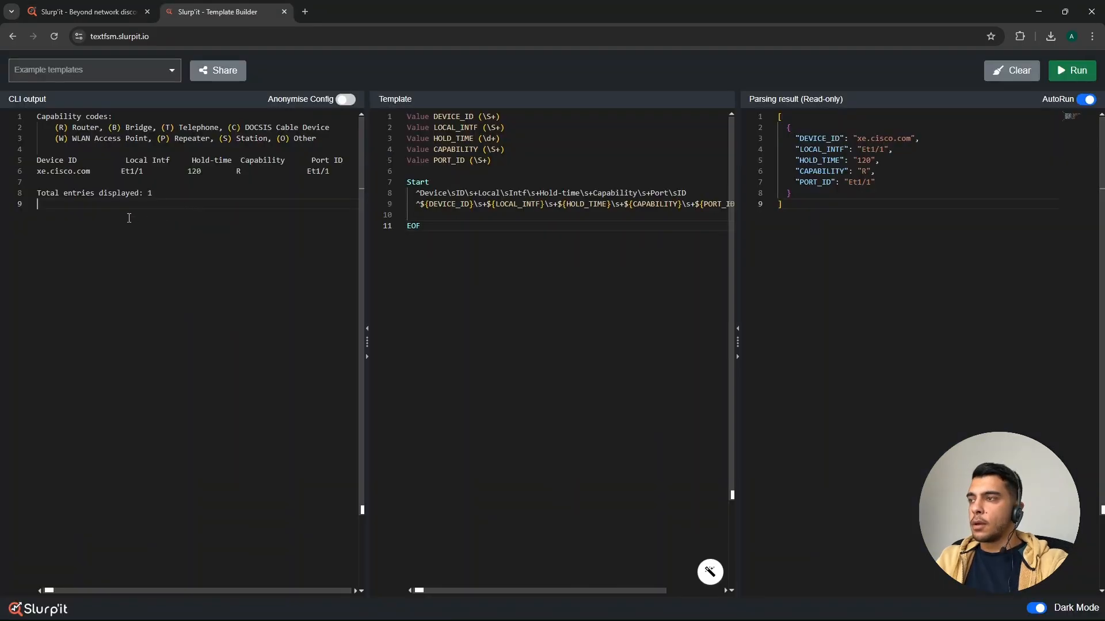
# - Examine the full sample CLI output of the LLDP neighbors command in the Template Builder
pyautogui.moveTo(83, 221); pyautogui.dragTo(36, 115)
pyautogui.click(178, 211)
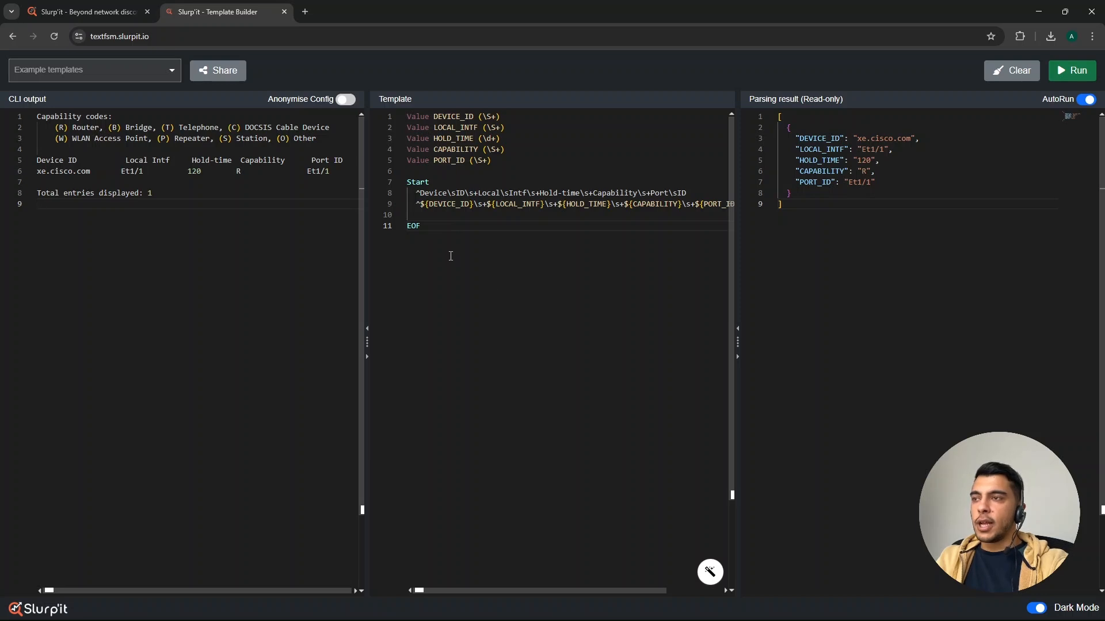
# - Review the whole TextFSM template and the device ID and port ID values in its parsing result
pyautogui.moveTo(457, 238); pyautogui.dragTo(407, 116)
pyautogui.click(821, 235)
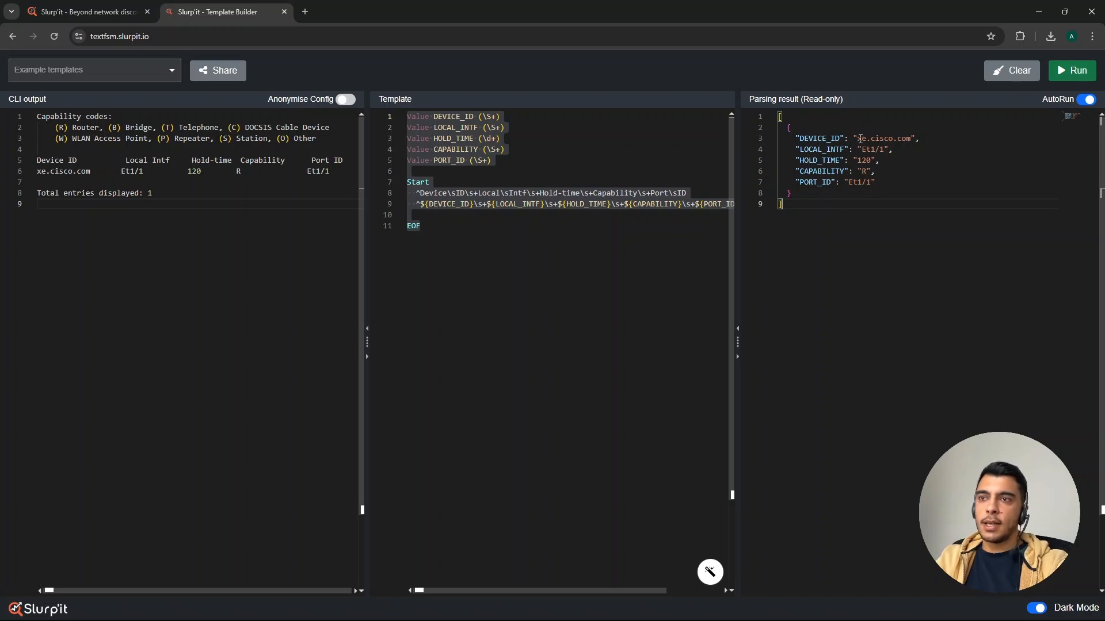
pyautogui.moveTo(858, 138); pyautogui.dragTo(913, 138)
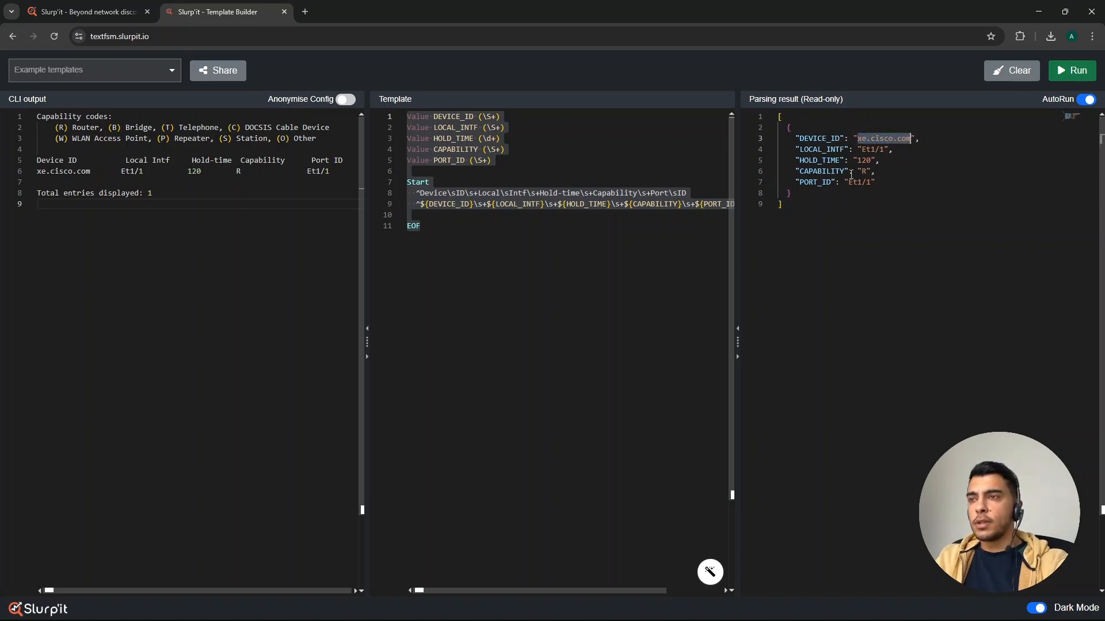
pyautogui.click(447, 214)
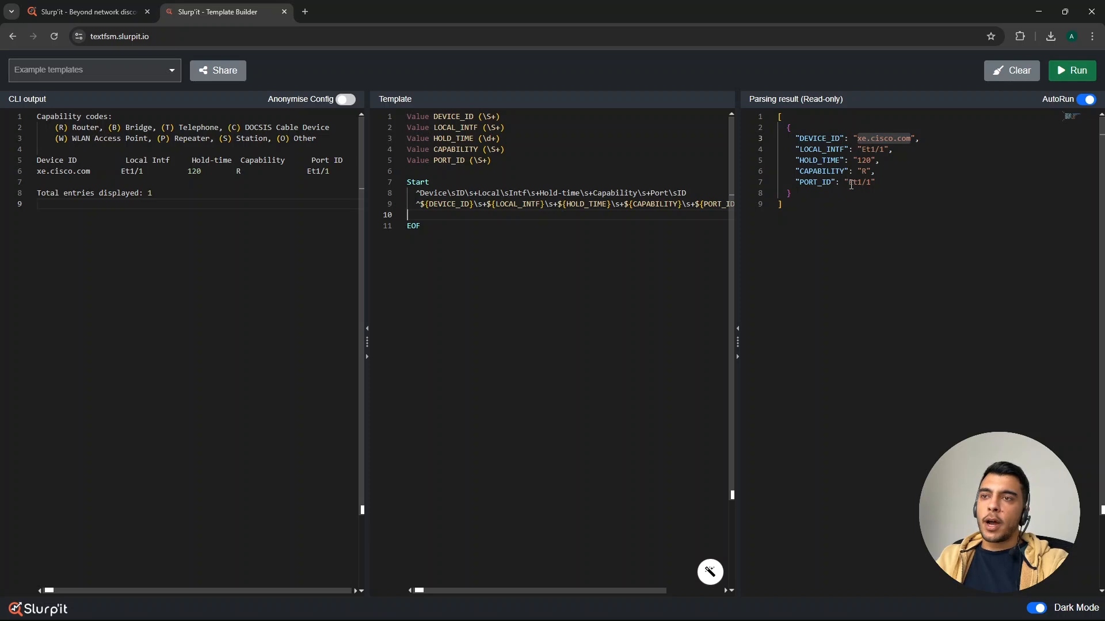
pyautogui.moveTo(847, 181); pyautogui.dragTo(872, 182)
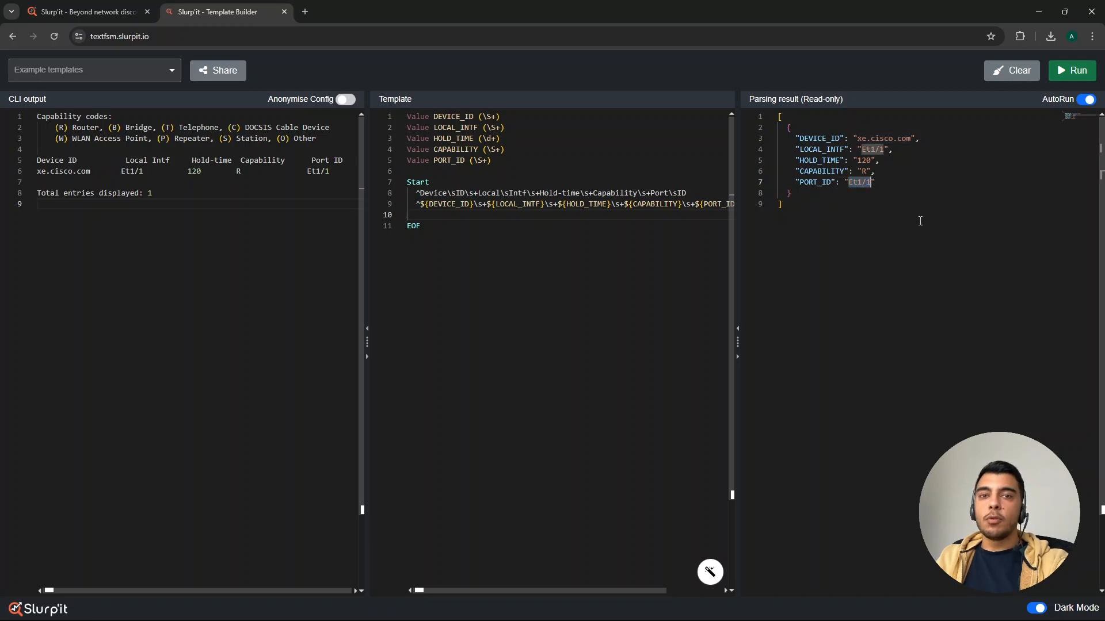
pyautogui.click(920, 218)
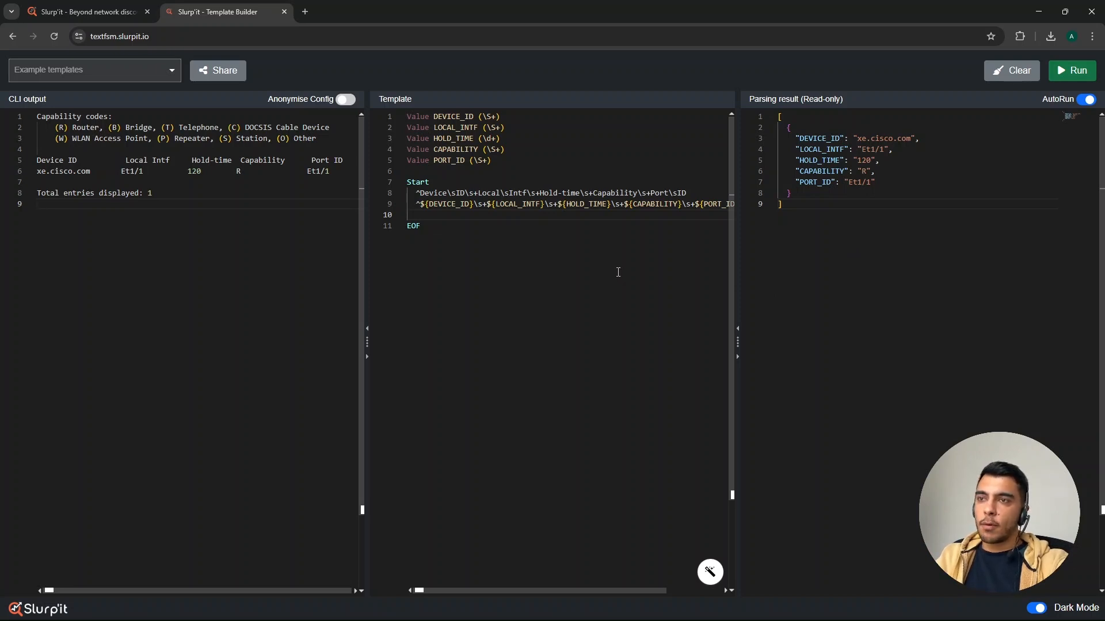
# - Replace the TextFSM code of the cisco_ios show lldp neighbors template in Slurp'it with the Template Builder's code and save it
pyautogui.click(98, 13)
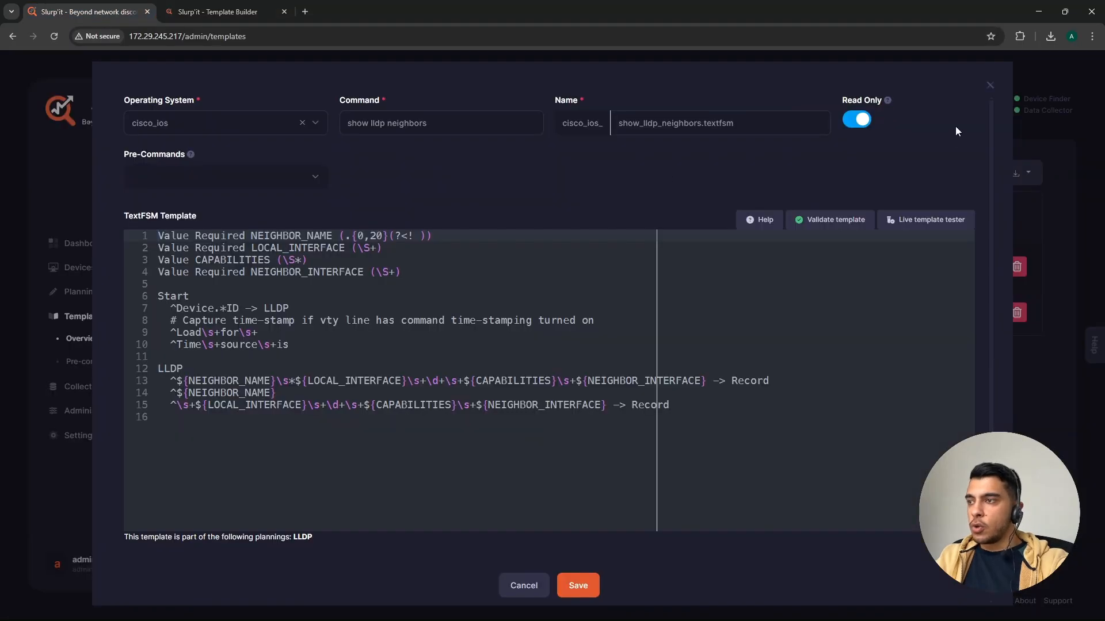
pyautogui.hotkey('ctrl', 'Tab')
pyautogui.hotkey('ctrl', 'a')
pyautogui.hotkey('ctrl', 'c')
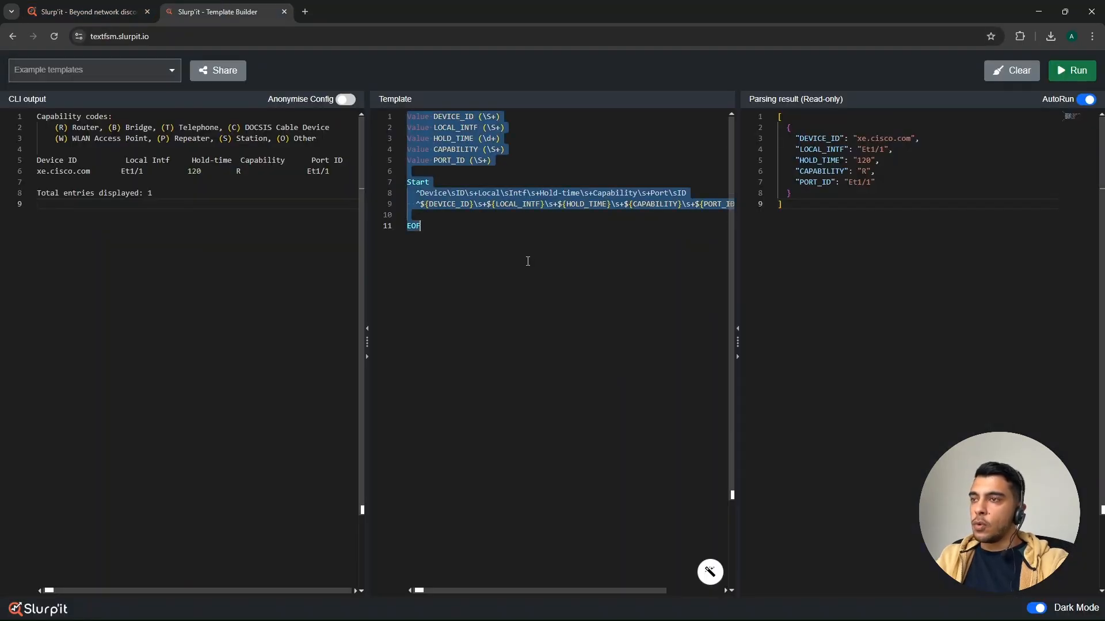
pyautogui.hotkey('ctrl', 'Tab')
pyautogui.click(399, 441)
pyautogui.hotkey('ctrl', 'a')
pyautogui.hotkey('ctrl', 'v')
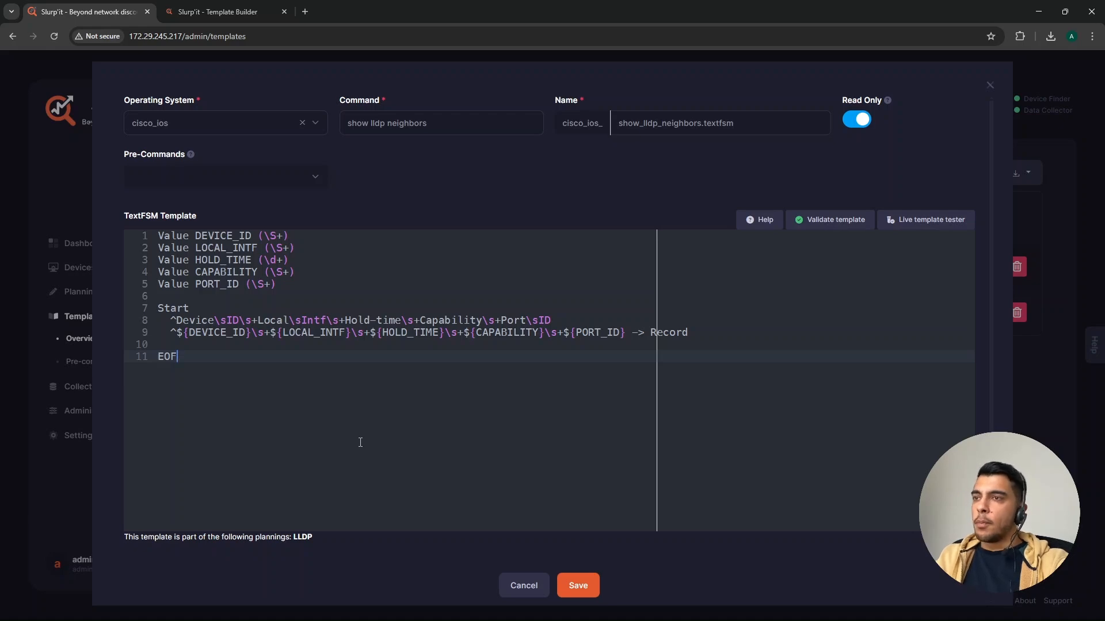
pyautogui.click(581, 585)
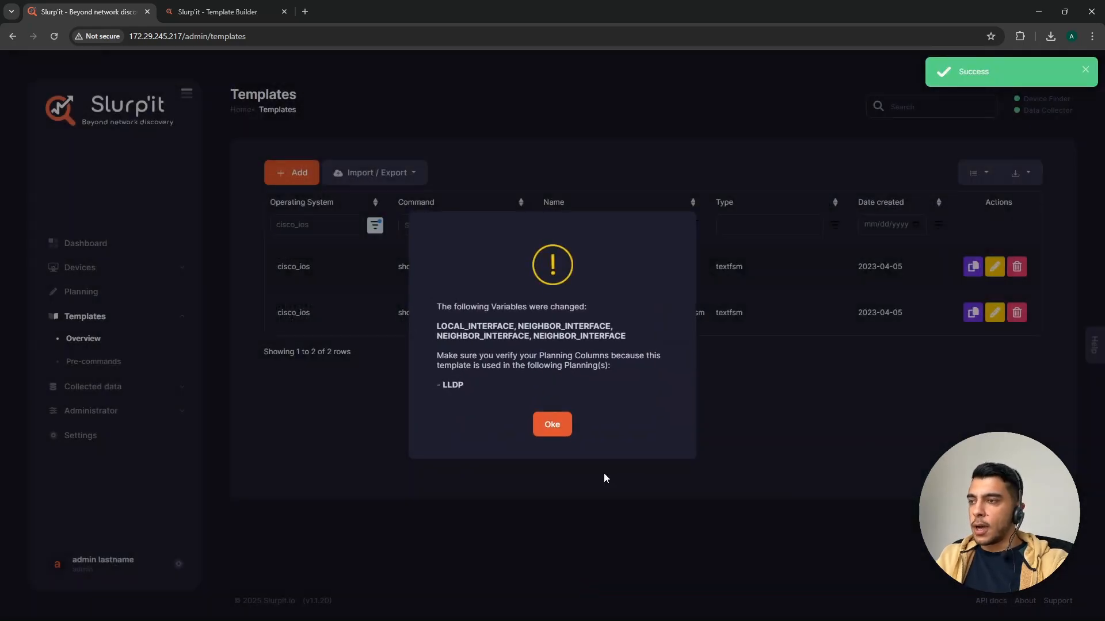
pyautogui.click(554, 420)
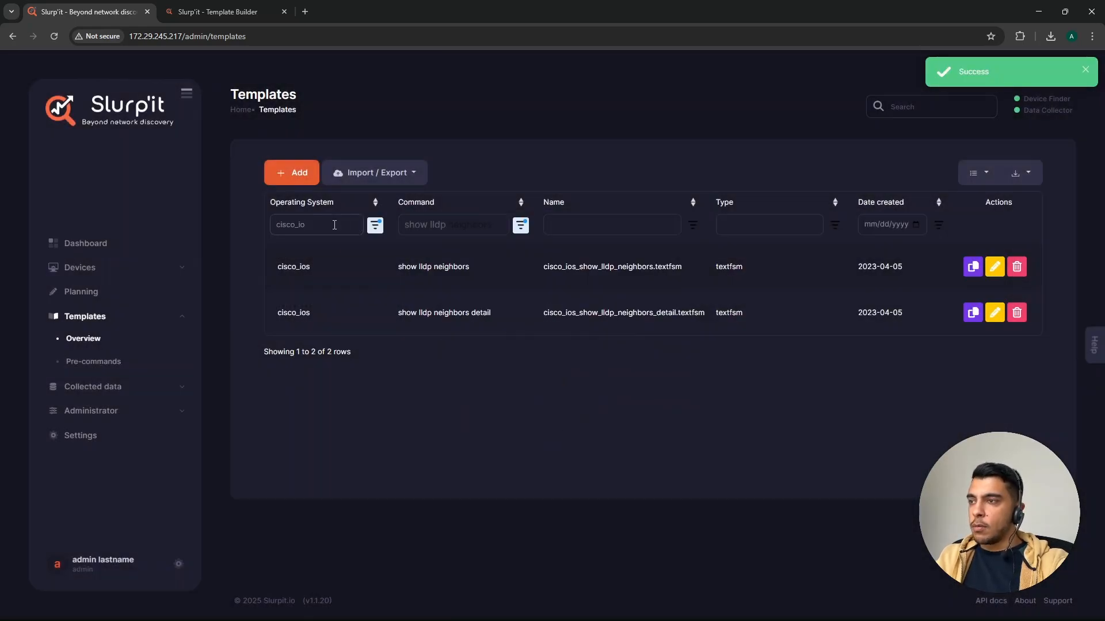
# - Filter the templates overview by operating system cisco_xe and open the show lldp neighbors template for editing
pyautogui.press('BackSpace')
pyautogui.press('BackSpace')
pyautogui.press('BackSpace')
pyautogui.write('xe')
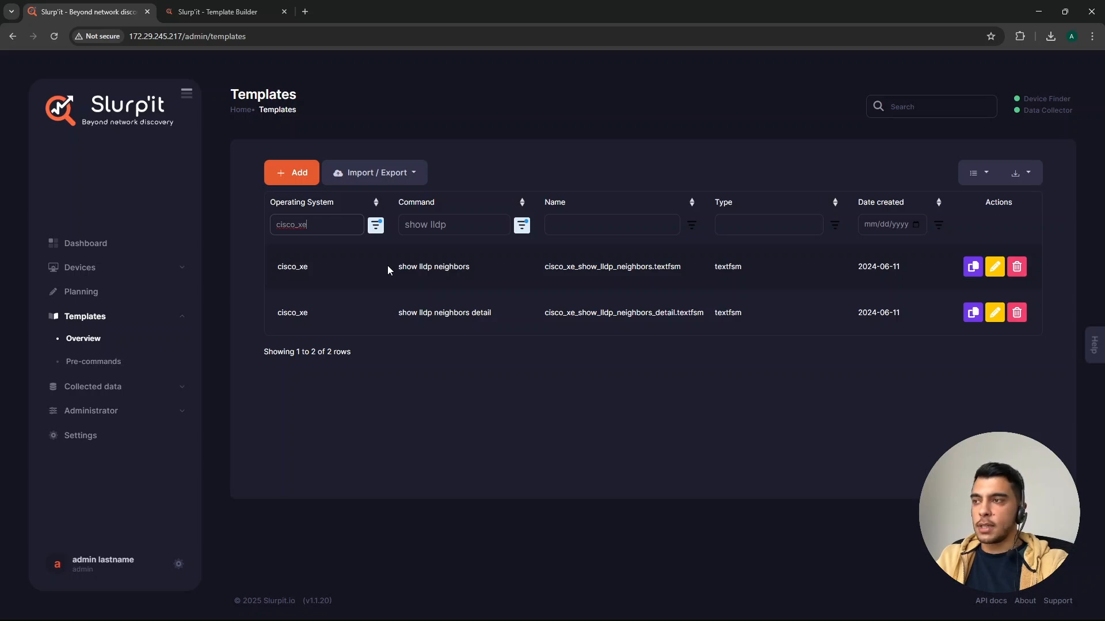
pyautogui.click(994, 268)
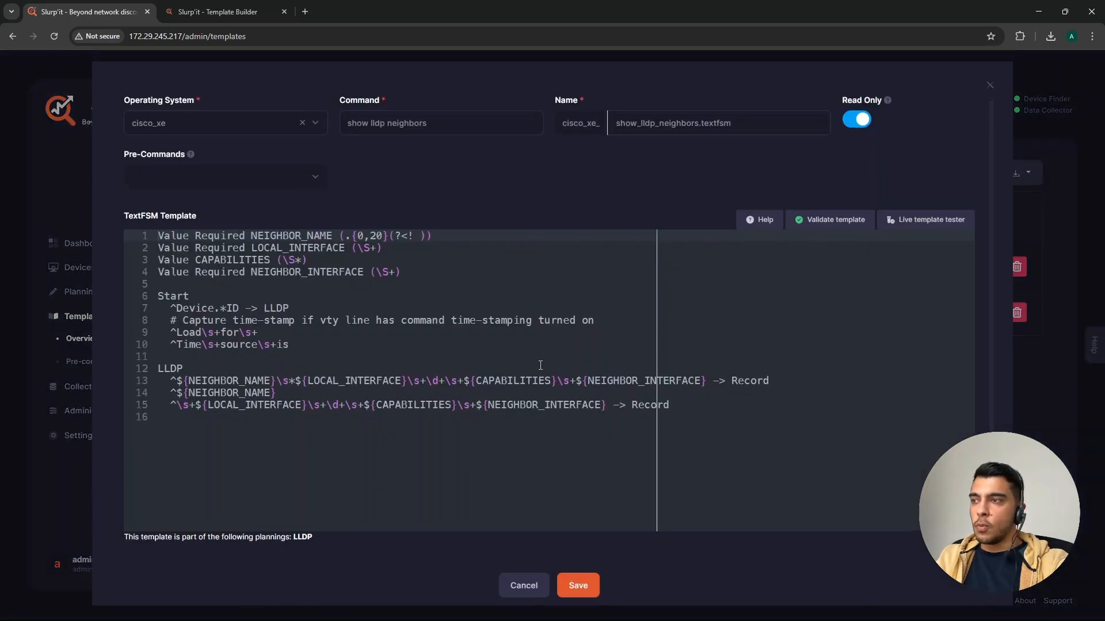
# - Replace the cisco_xe show lldp neighbors template's TextFSM code with the copied template and save it
pyautogui.click(489, 422)
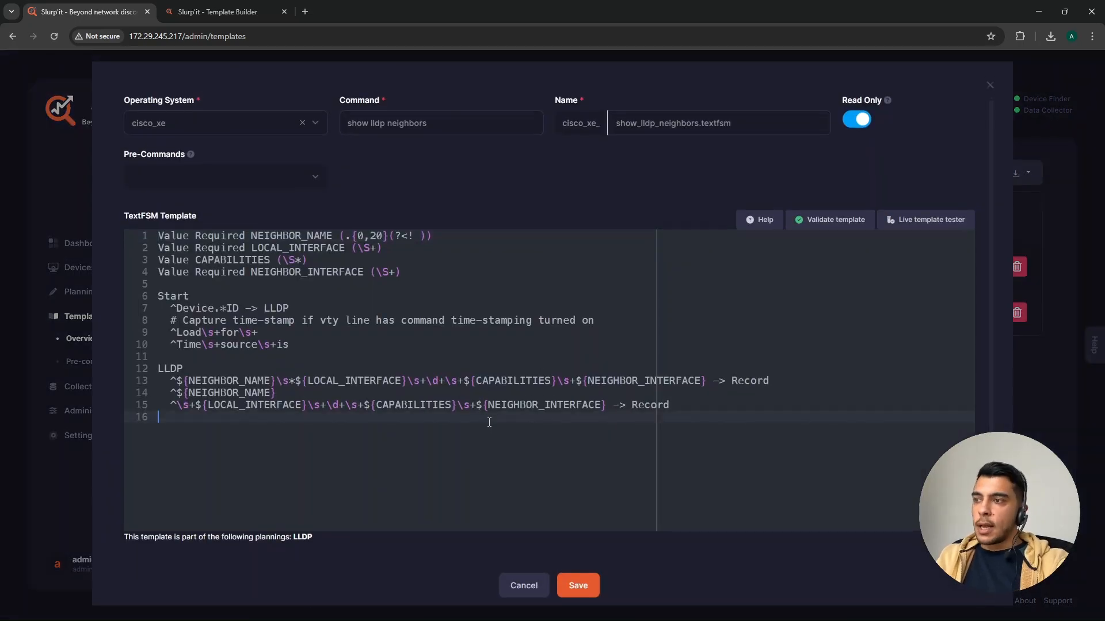
pyautogui.hotkey('ctrl', 'a')
pyautogui.hotkey('ctrl', 'v')
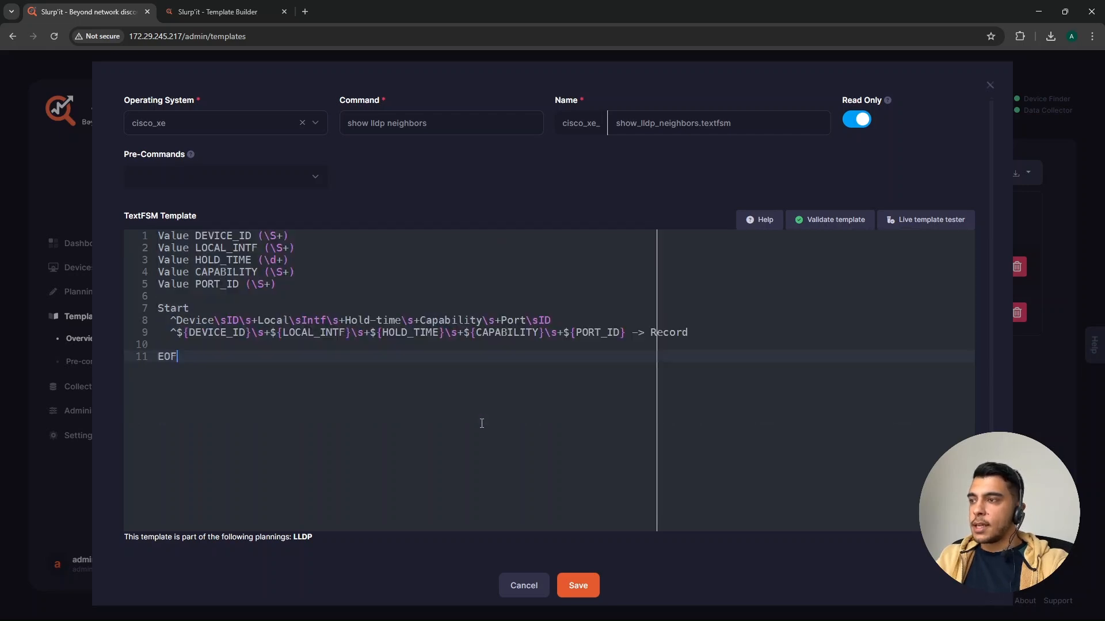
pyautogui.click(579, 585)
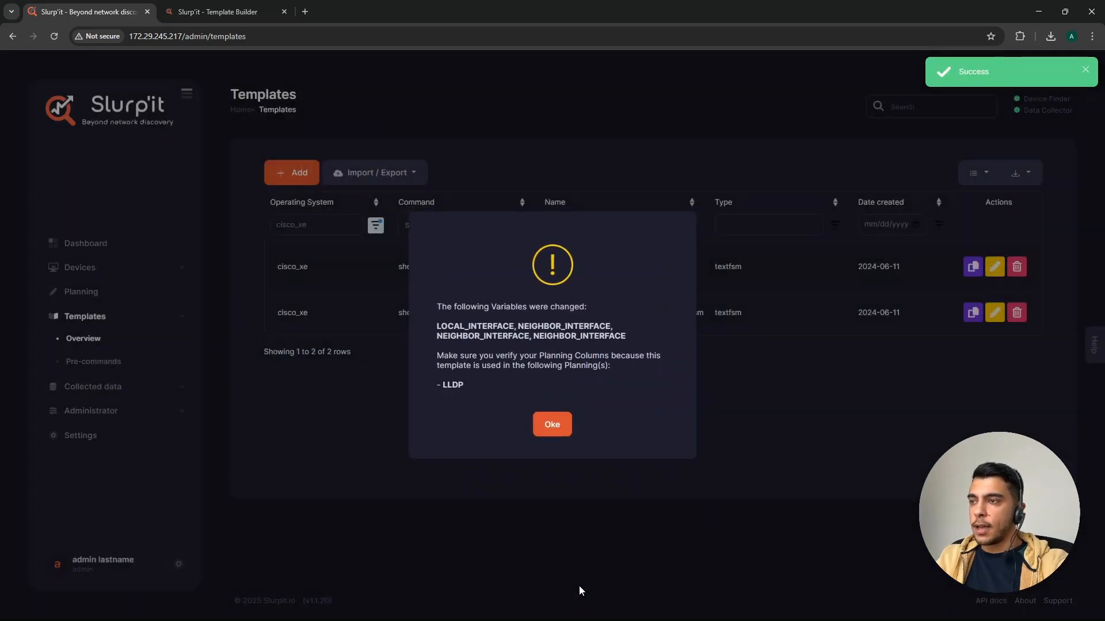
pyautogui.click(560, 429)
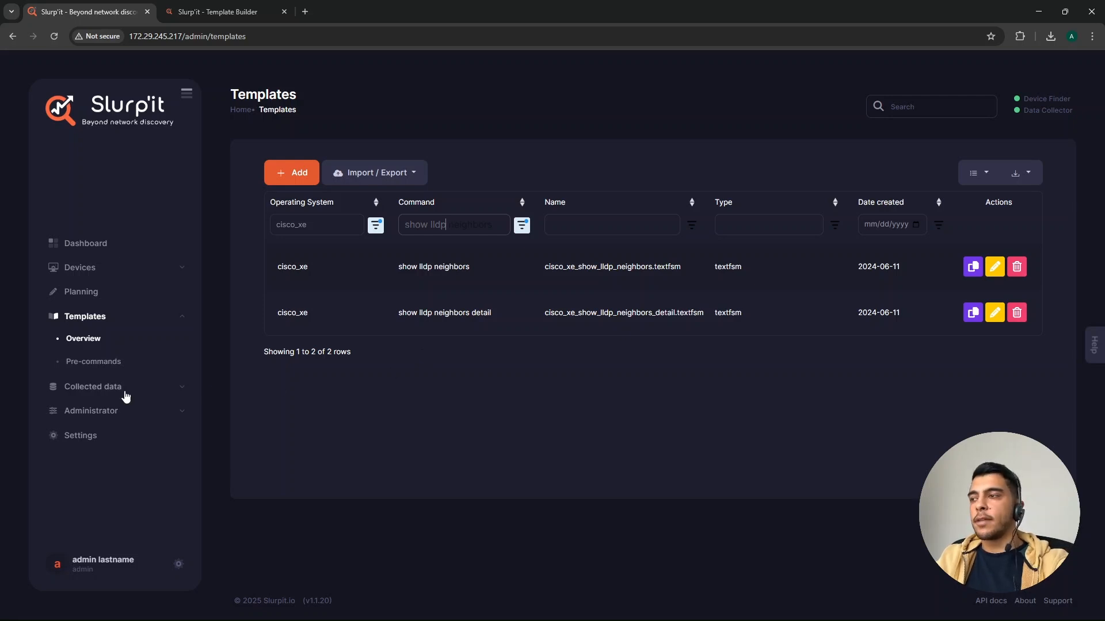
# - Check the template's Value definitions against the parsed field names in the Template Builder and return to Slurp'it
pyautogui.click(119, 390)
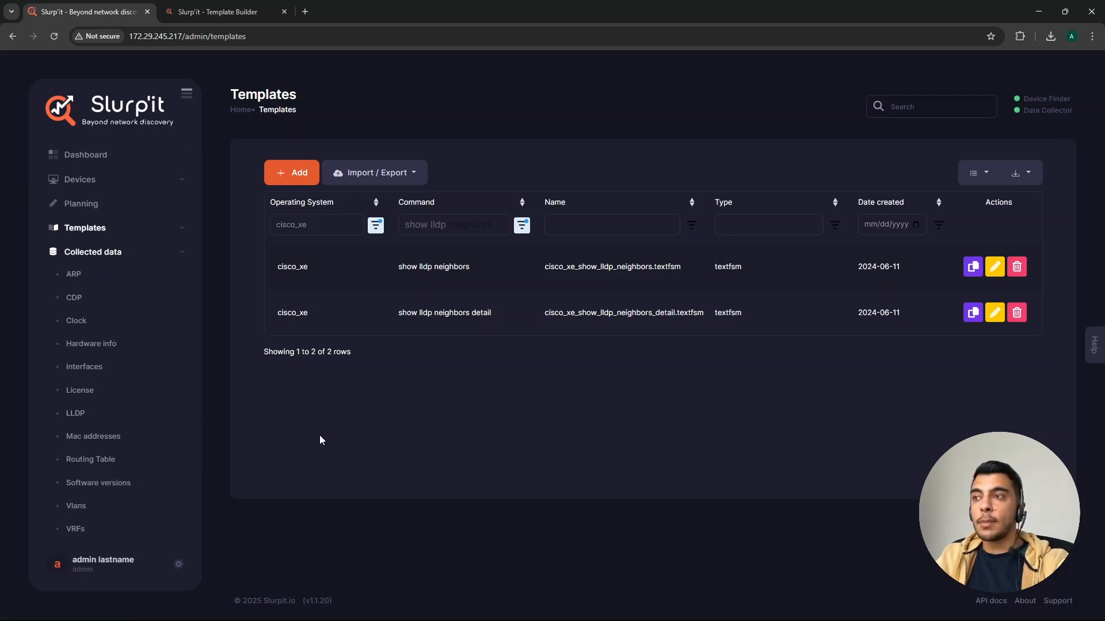
pyautogui.click(219, 7)
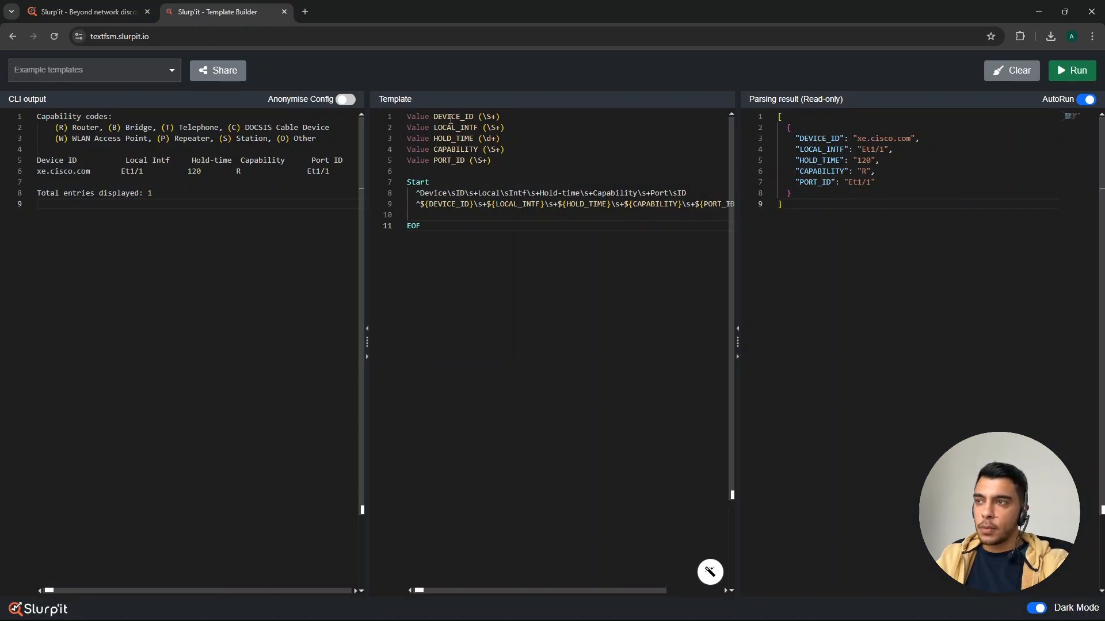
pyautogui.moveTo(514, 166); pyautogui.dragTo(405, 116)
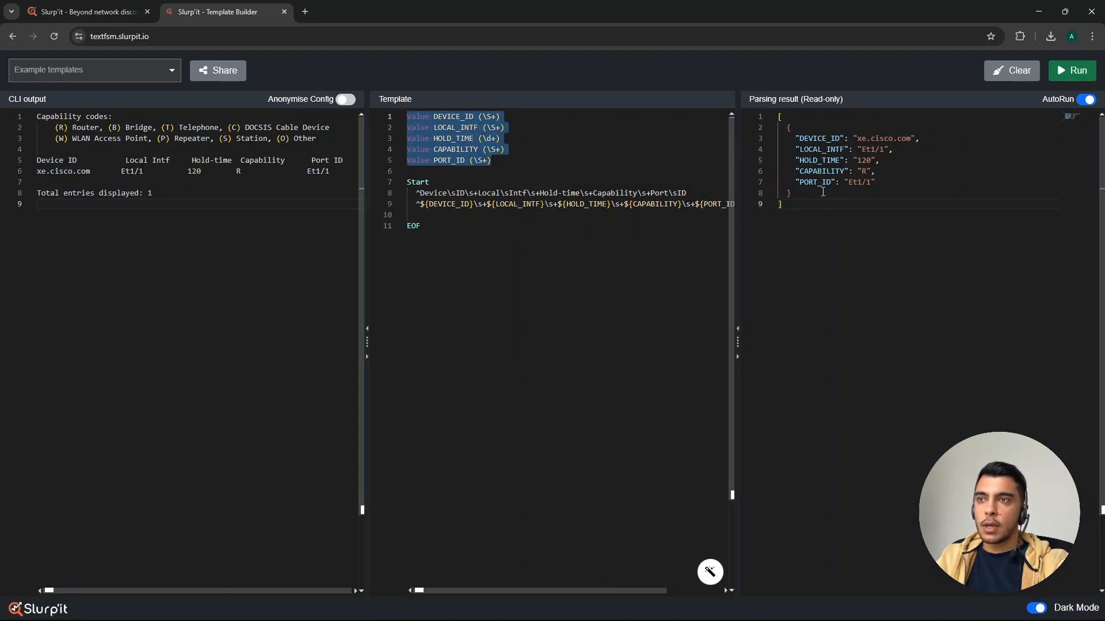
pyautogui.click(826, 209)
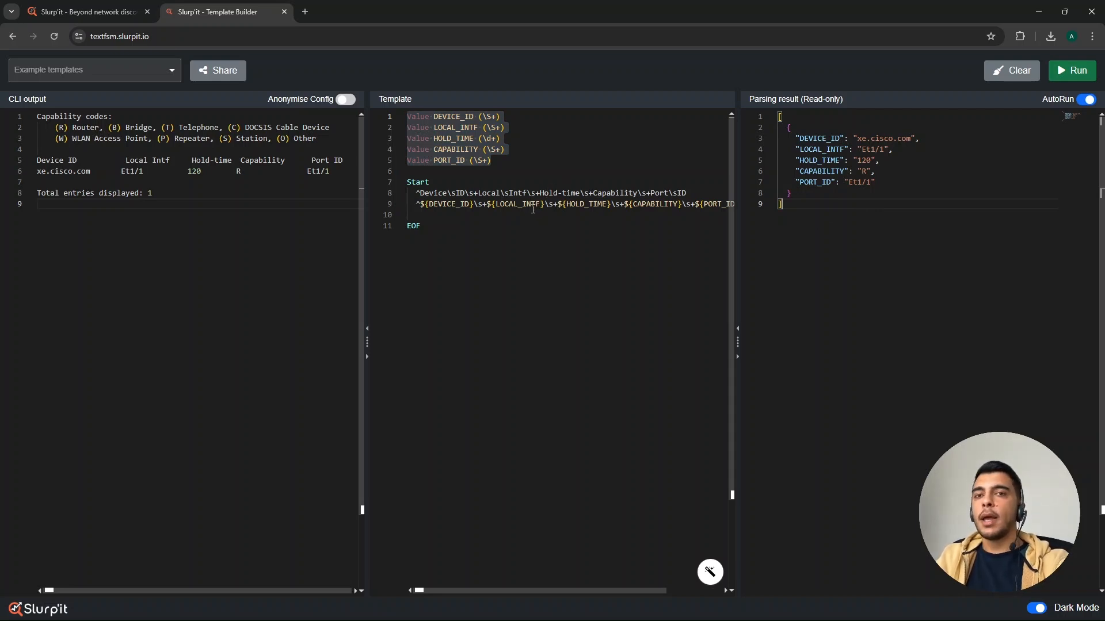
pyautogui.click(86, 11)
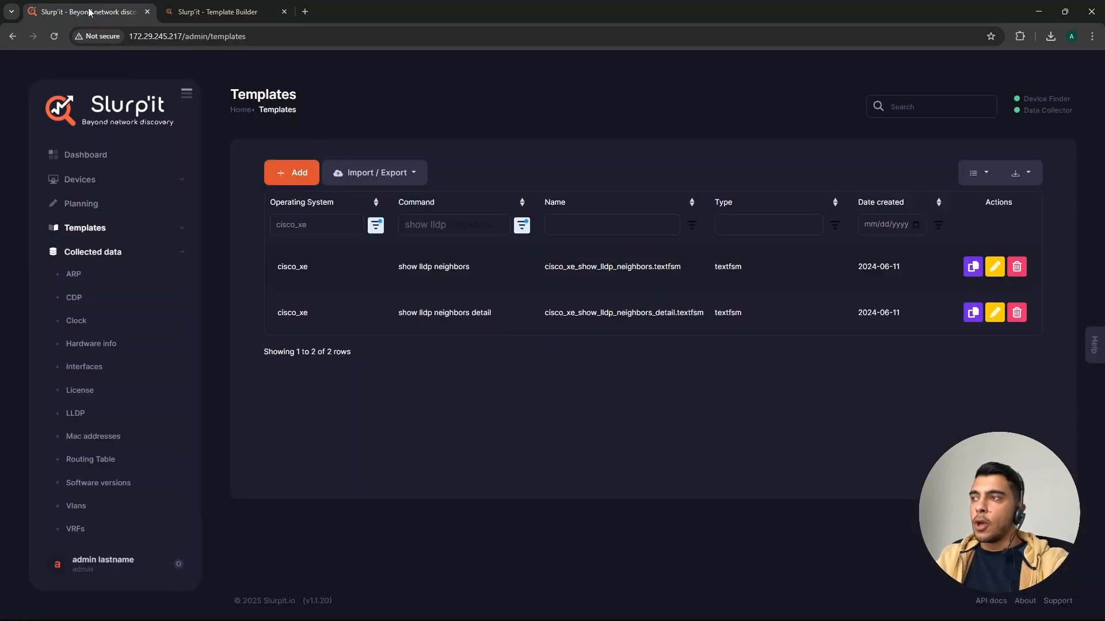
pyautogui.click(171, 253)
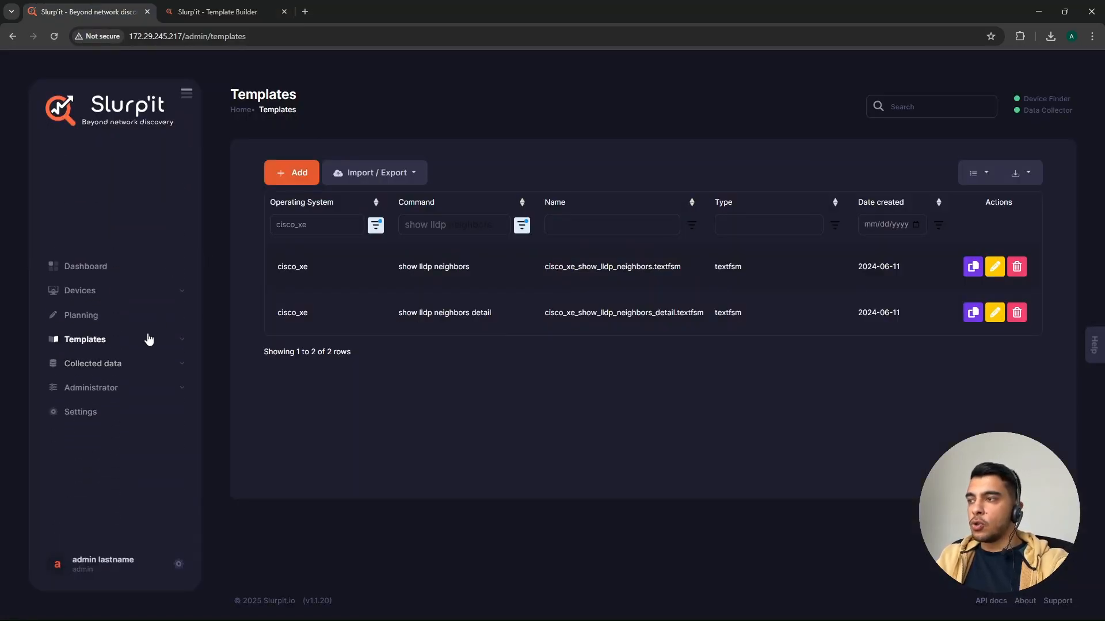
# - Open the LLDP planning's template assignments and go to its report columns
pyautogui.click(102, 320)
pyautogui.scroll(-6, 360, 418)
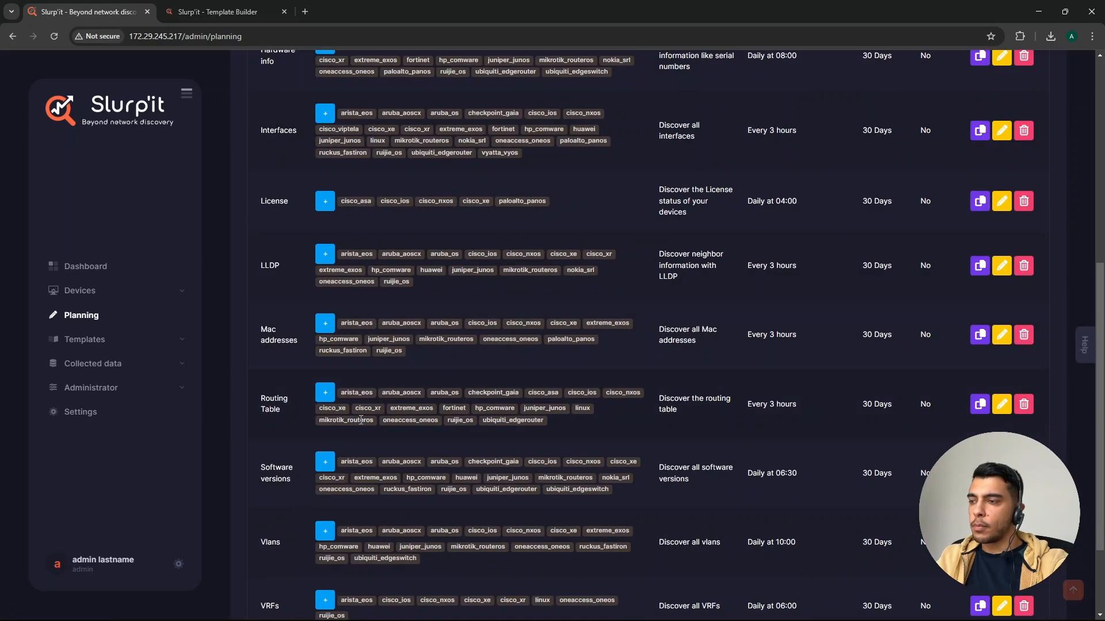
pyautogui.scroll(4, 310, 344)
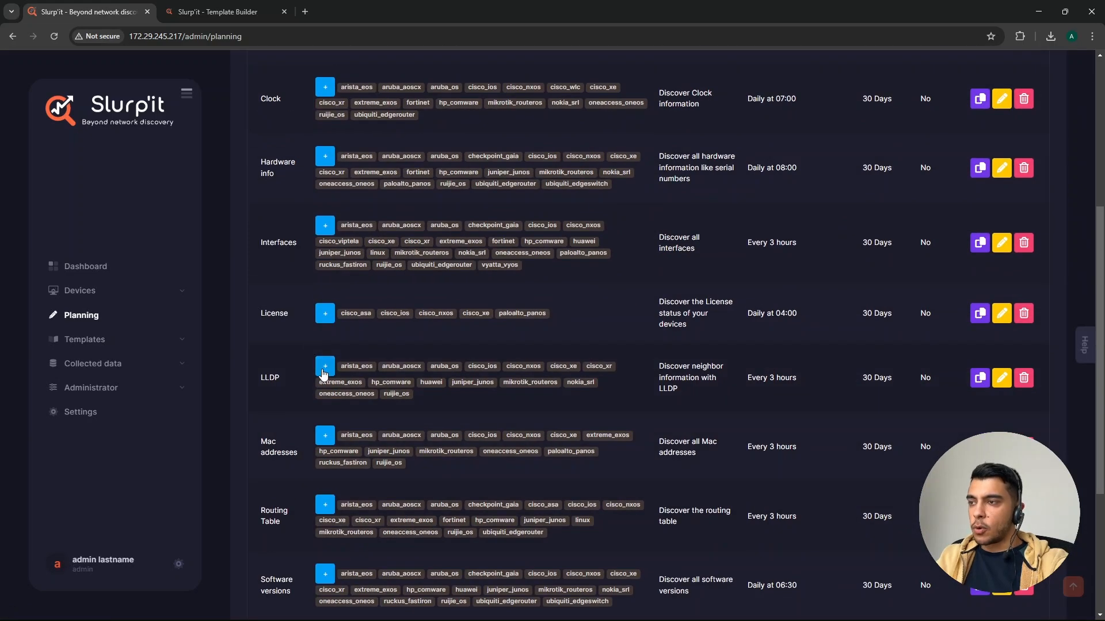
pyautogui.click(325, 367)
pyautogui.scroll(-2, 123, 487)
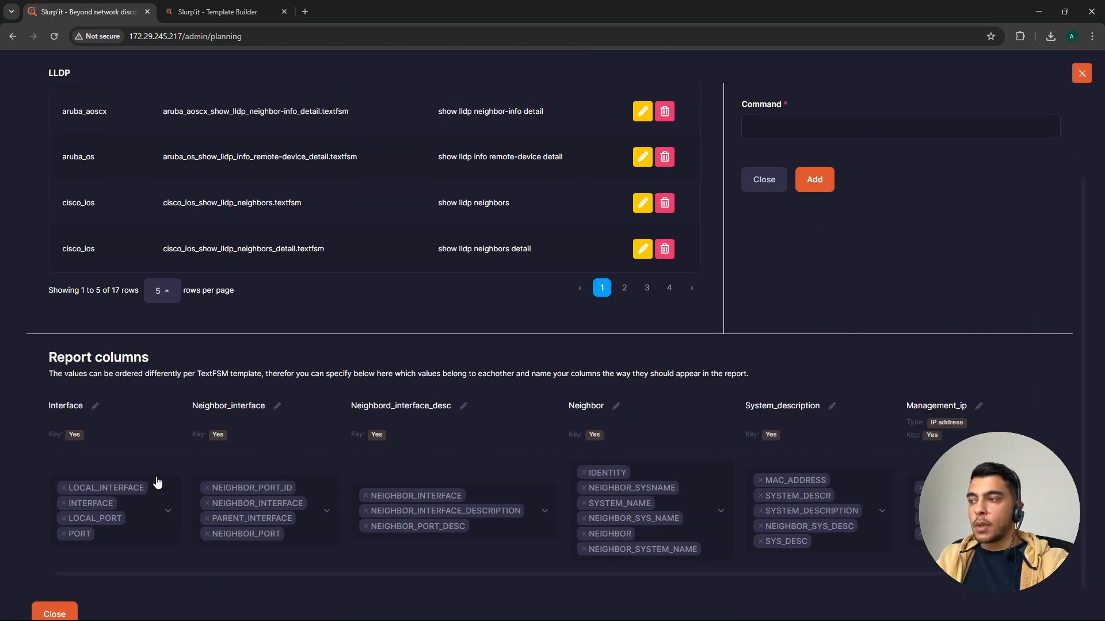
# - Copy the LOCAL_INTF field name from the Template Builder's parsing result and add it to the LLDP planning's Interface report column
pyautogui.click(224, 12)
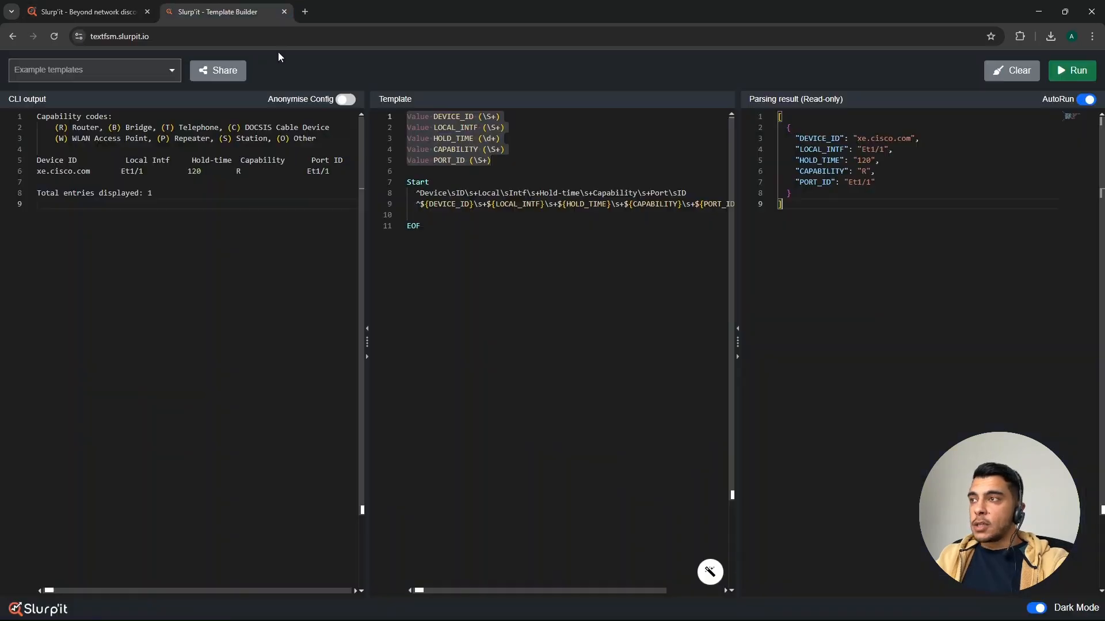
pyautogui.doubleClick(821, 149)
pyautogui.hotkey('ctrl', 'c')
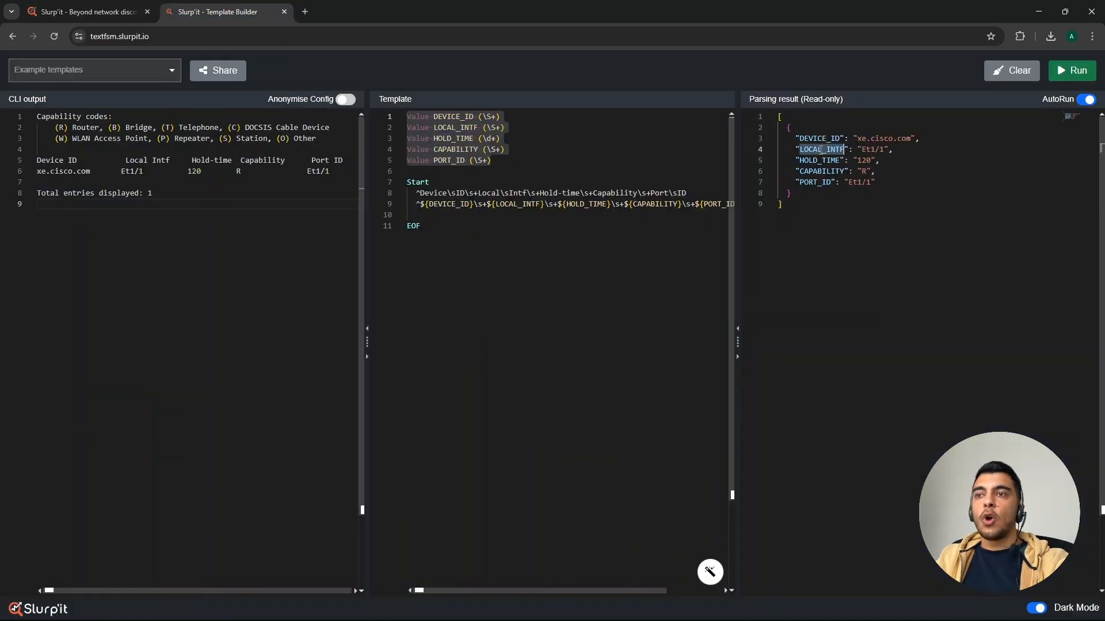
pyautogui.click(85, 13)
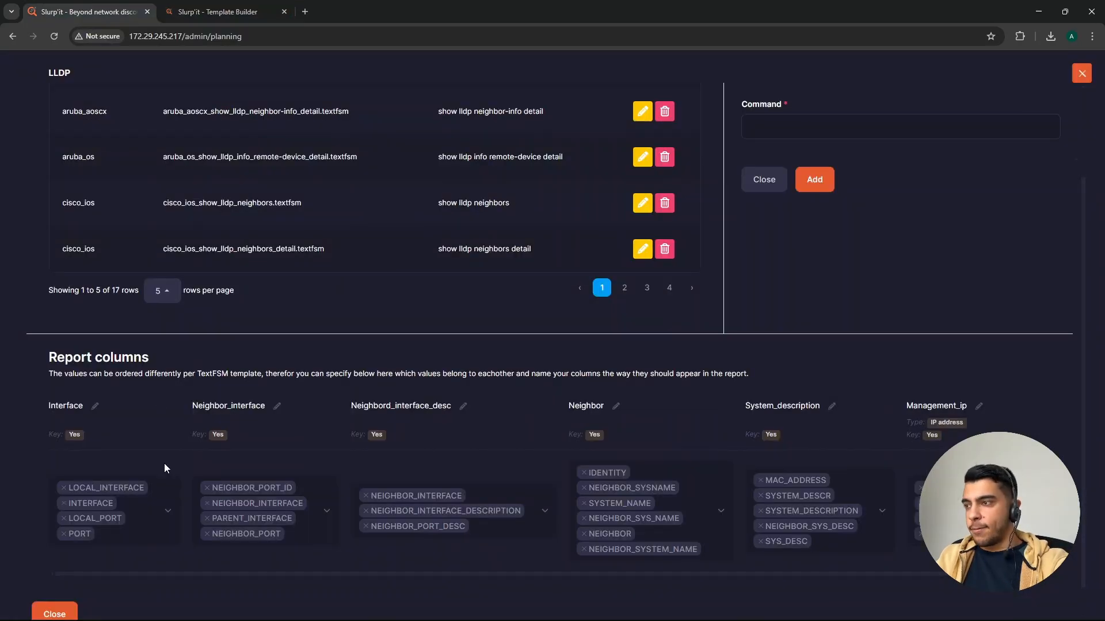
pyautogui.click(166, 527)
pyautogui.hotkey('ctrl', 'v')
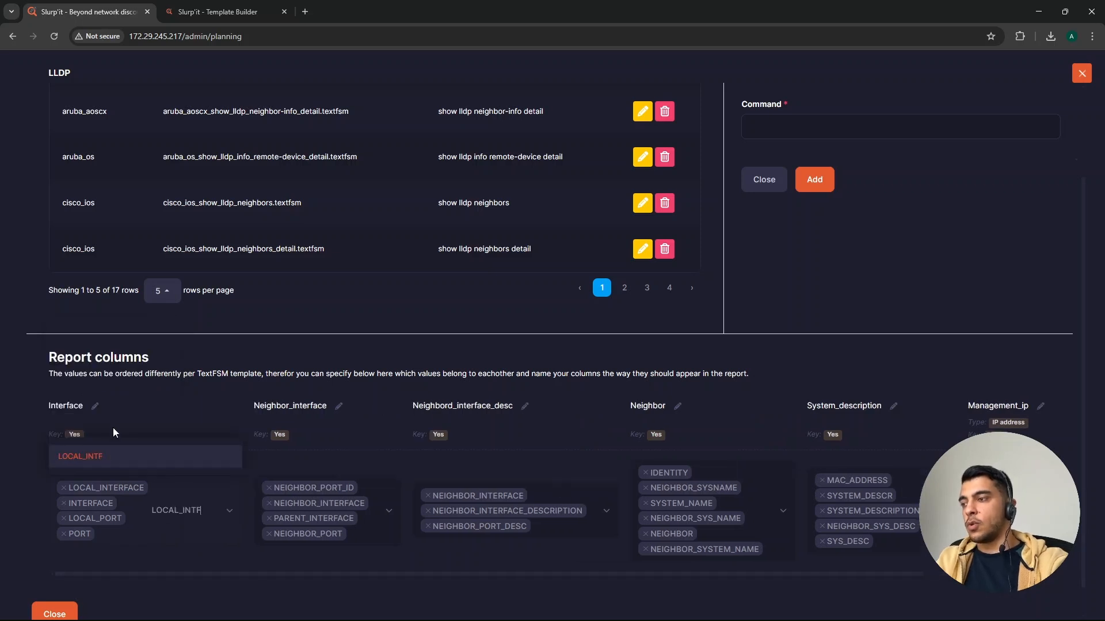
pyautogui.click(95, 458)
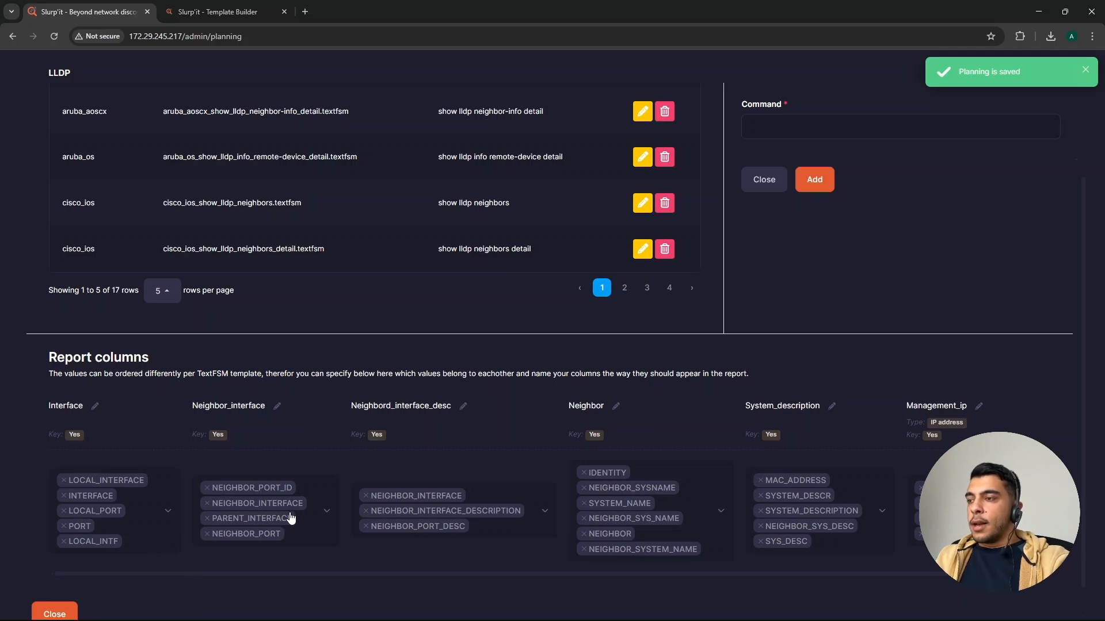
# - Copy the PORT_ID field name from the parsing result and add it to the Neighbor_interface report column
pyautogui.hotkey('ctrl', 'Tab')
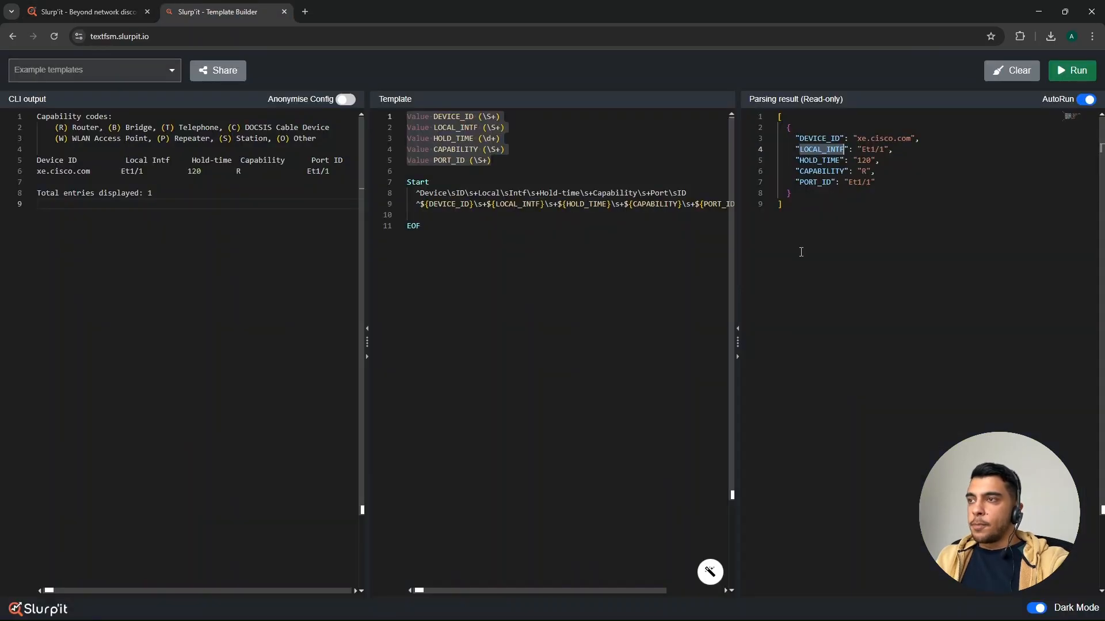
pyautogui.doubleClick(819, 183)
pyautogui.hotkey('ctrl', 'c')
pyautogui.hotkey('ctrl', 'Tab')
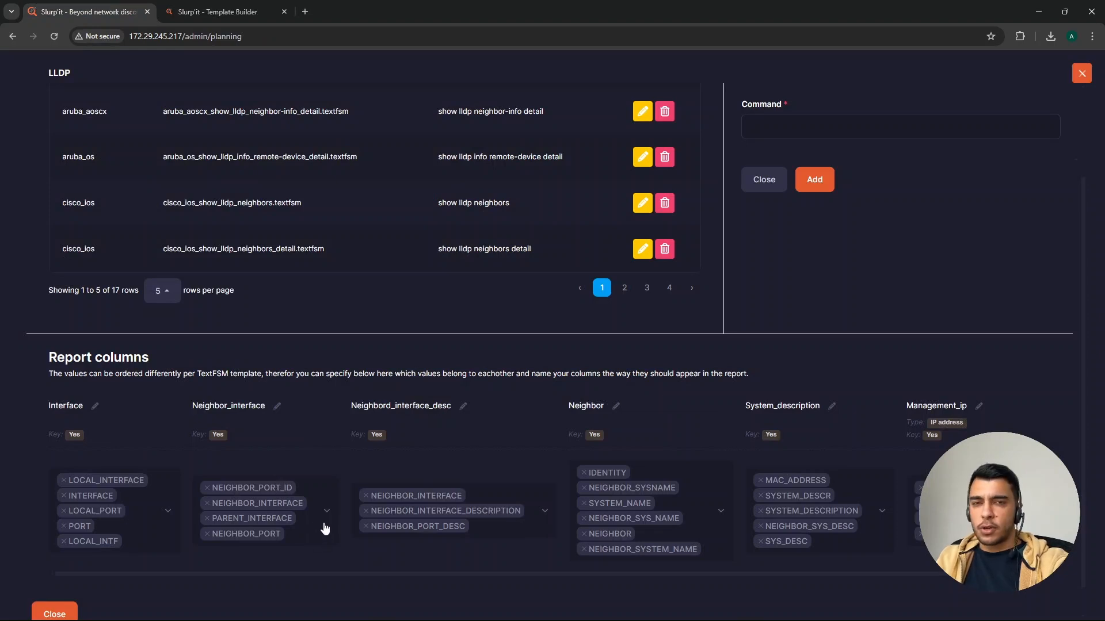
pyautogui.click(322, 528)
pyautogui.hotkey('ctrl', 'v')
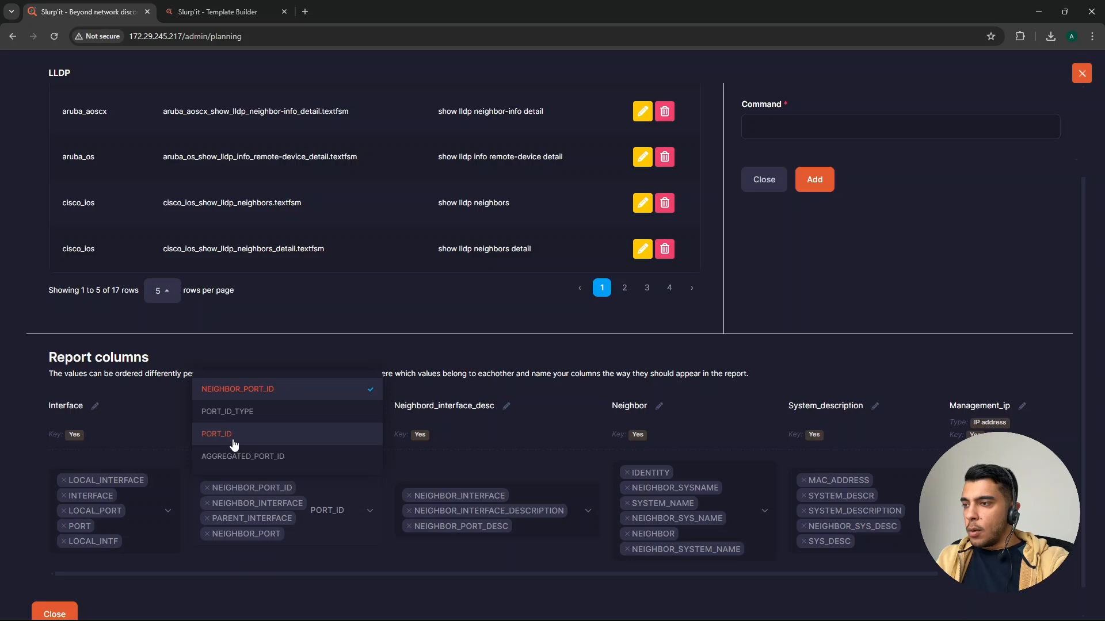
pyautogui.click(236, 438)
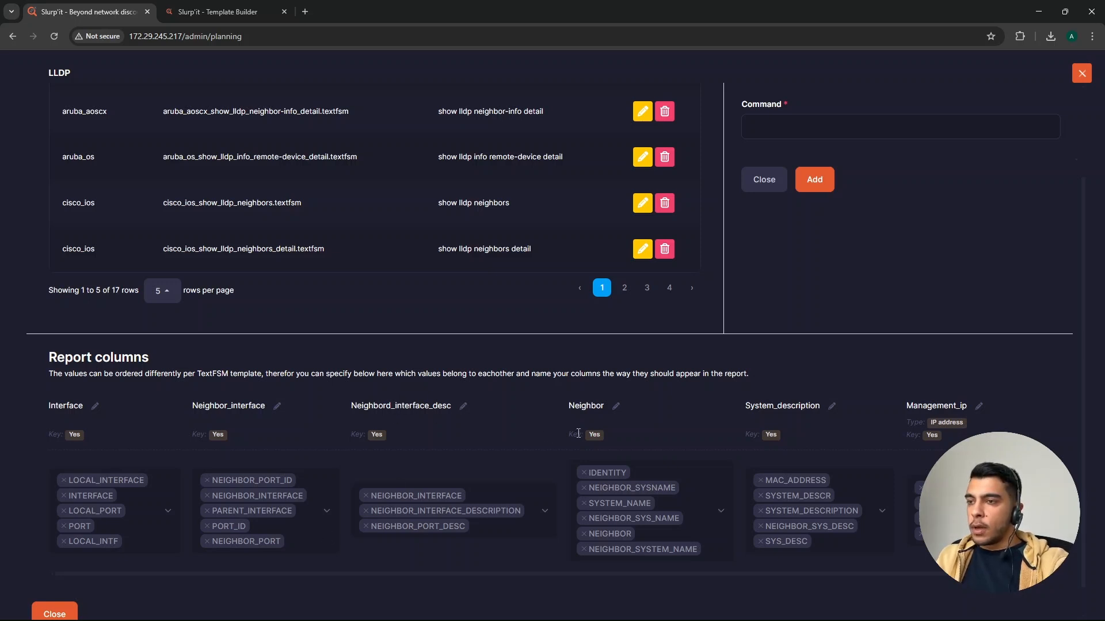
# - Copy the DEVICE_ID field name from the Template Builder's parsing result and add it to the LLDP planning's Neighbor report column
pyautogui.click(258, 11)
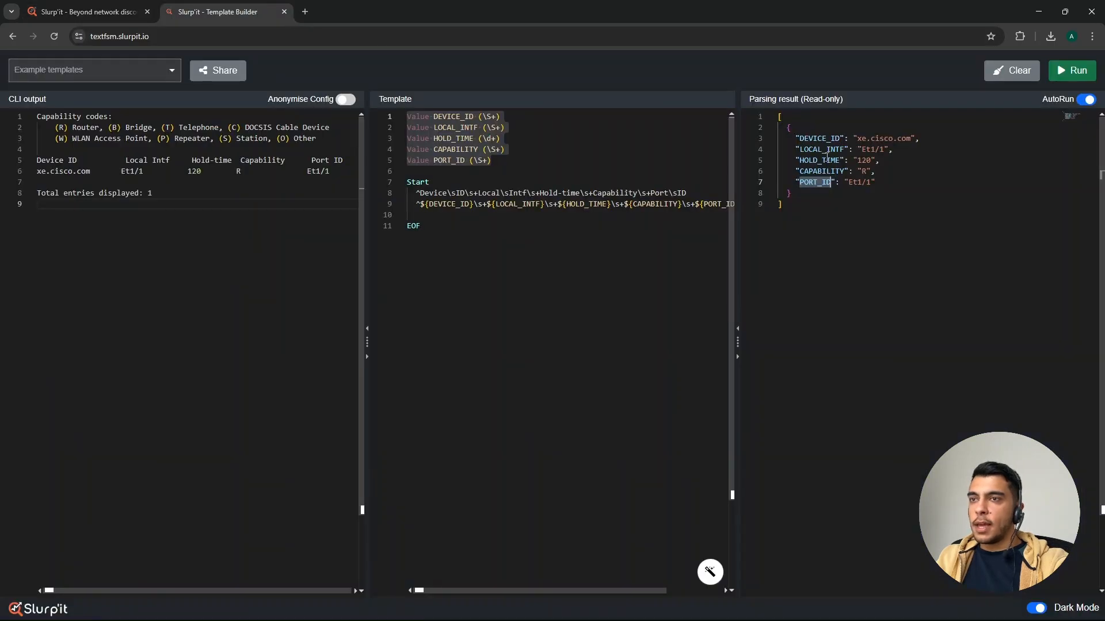
pyautogui.doubleClick(827, 138)
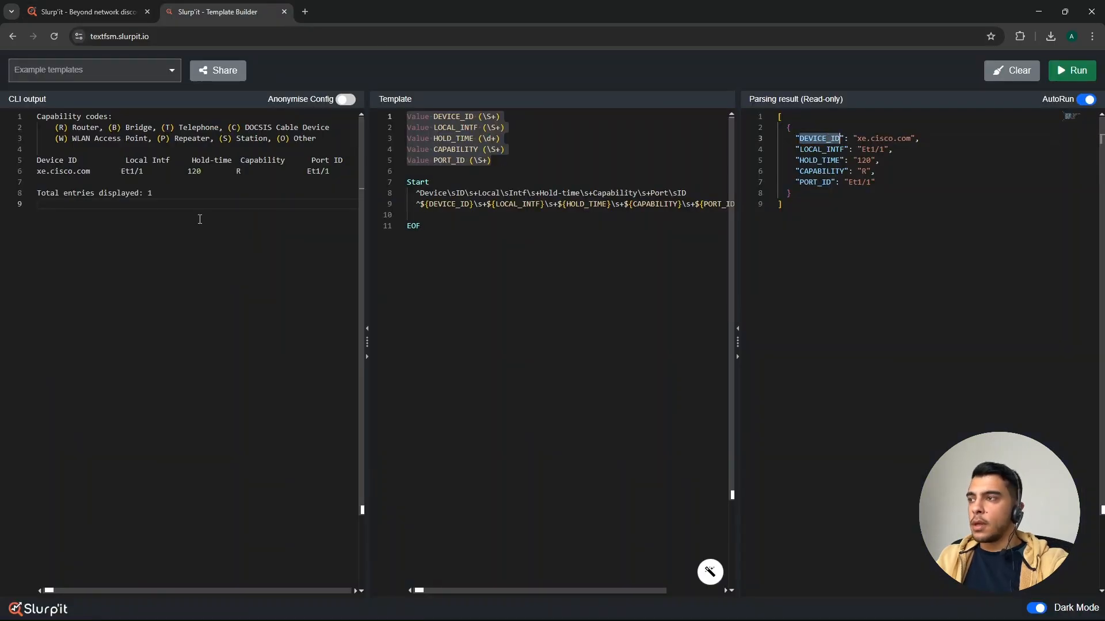
pyautogui.moveTo(193, 231); pyautogui.dragTo(36, 118)
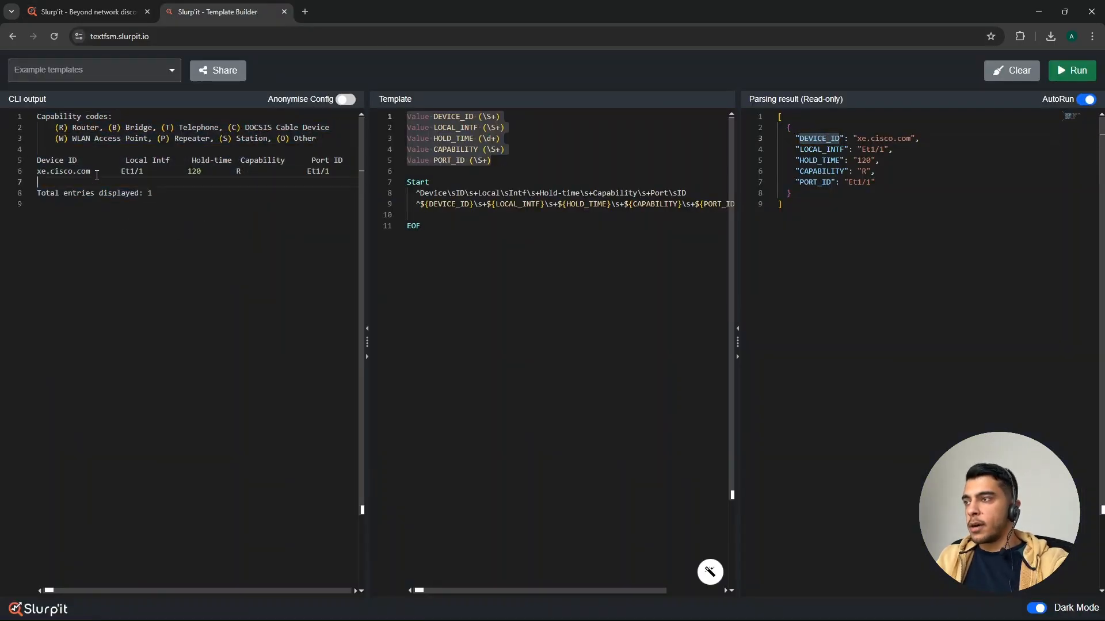
pyautogui.moveTo(95, 171); pyautogui.dragTo(37, 172)
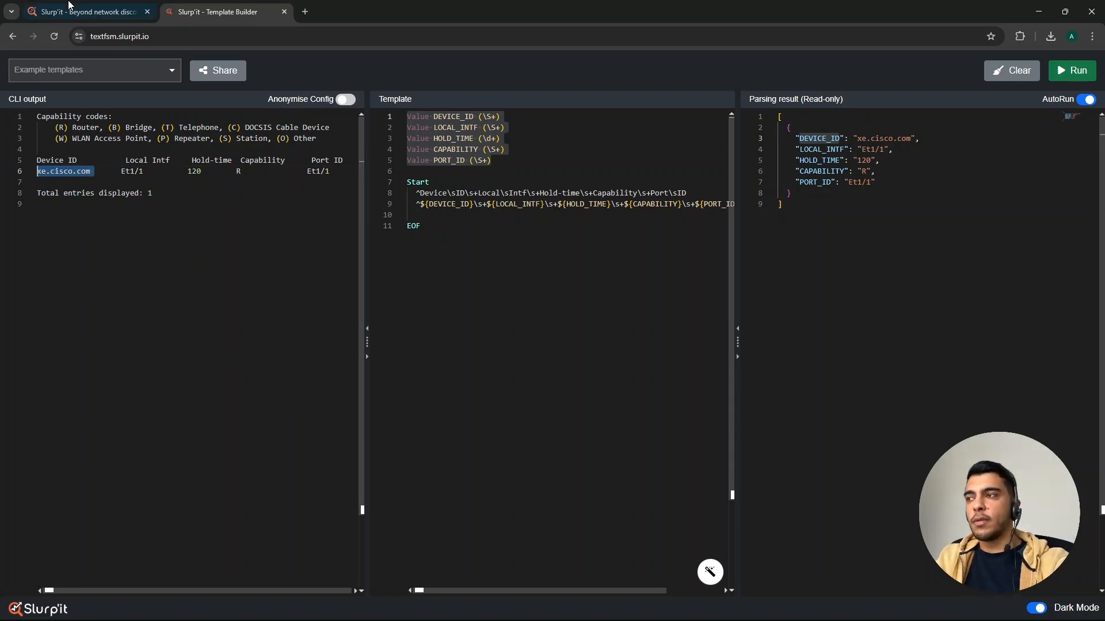
pyautogui.click(87, 12)
pyautogui.click(694, 521)
pyautogui.write('DEVICE_ID')
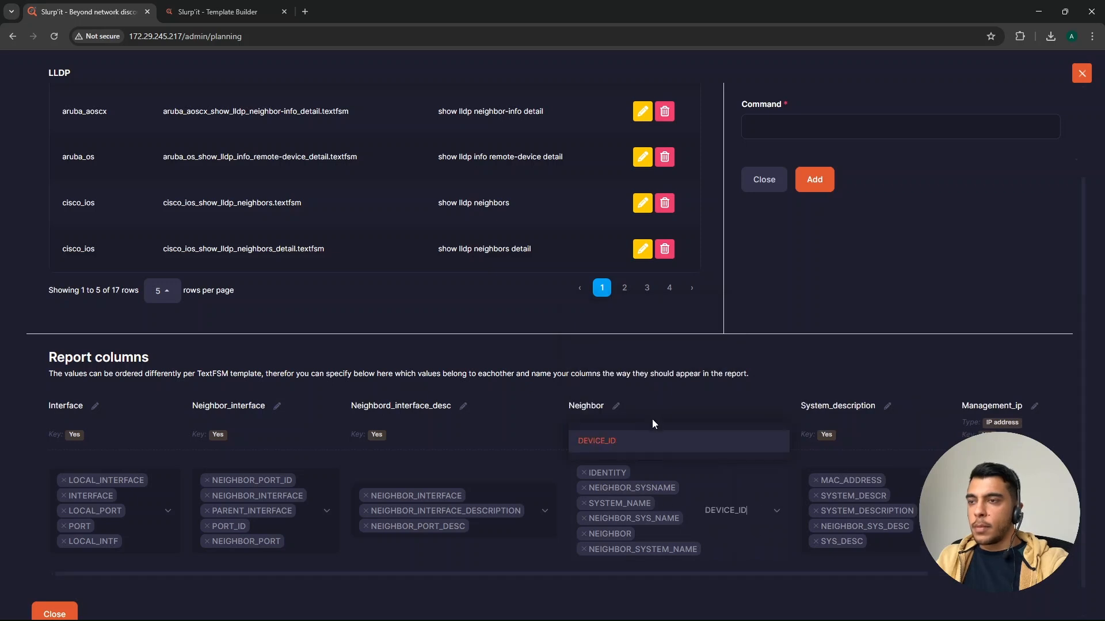
pyautogui.click(598, 448)
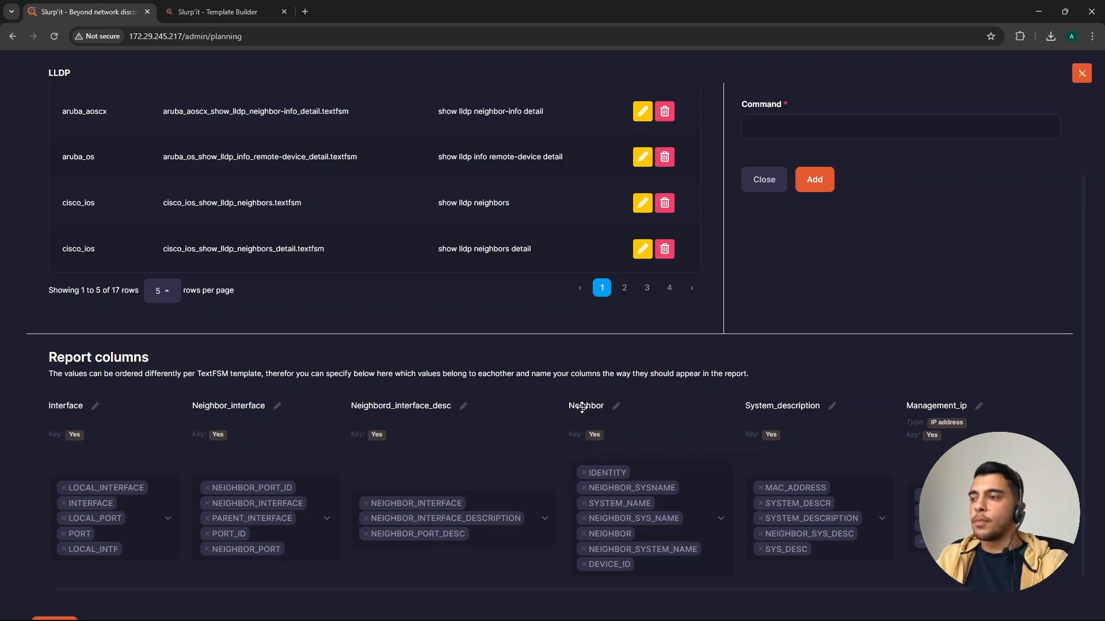
# - Close the LLDP planning's template settings and start the LLDP task from the dashboard's Task Scheduler
pyautogui.scroll(-1, 437, 535)
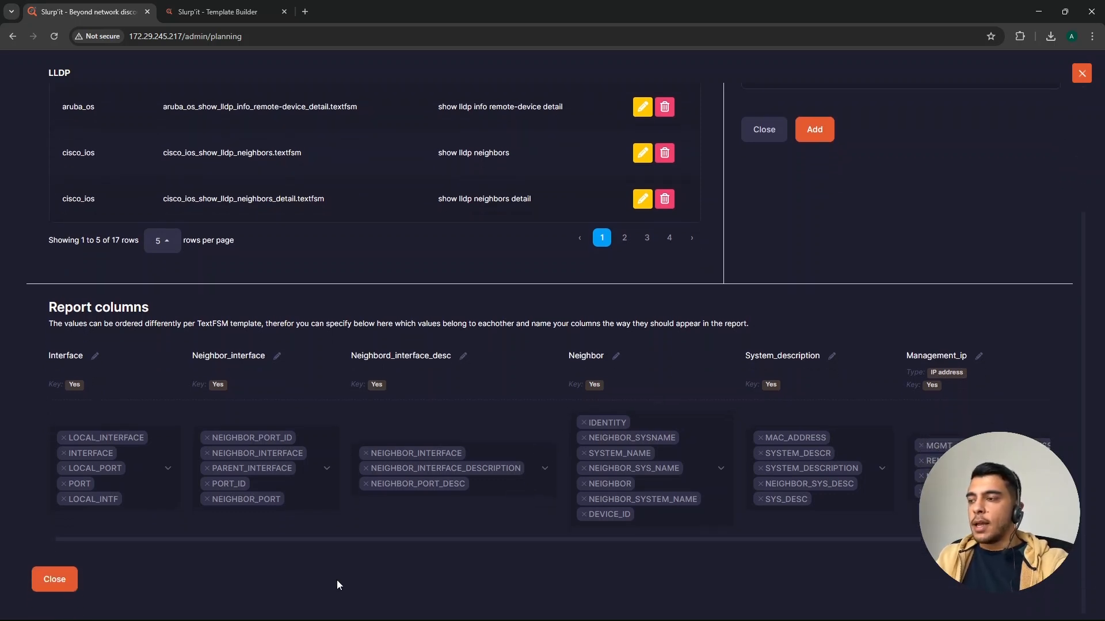
pyautogui.click(68, 577)
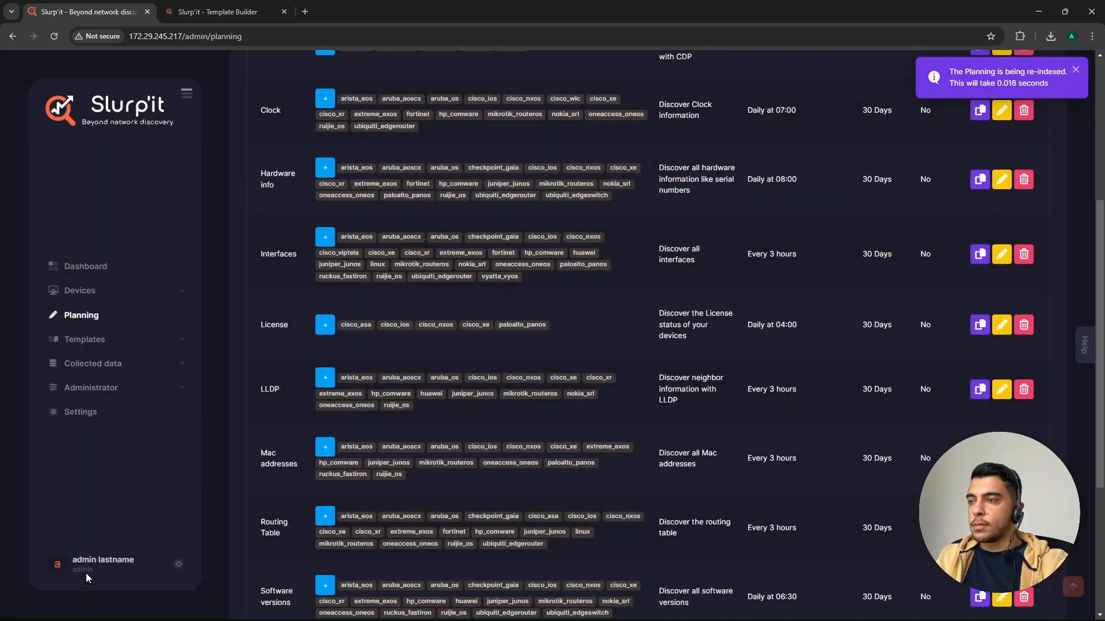
pyautogui.click(86, 266)
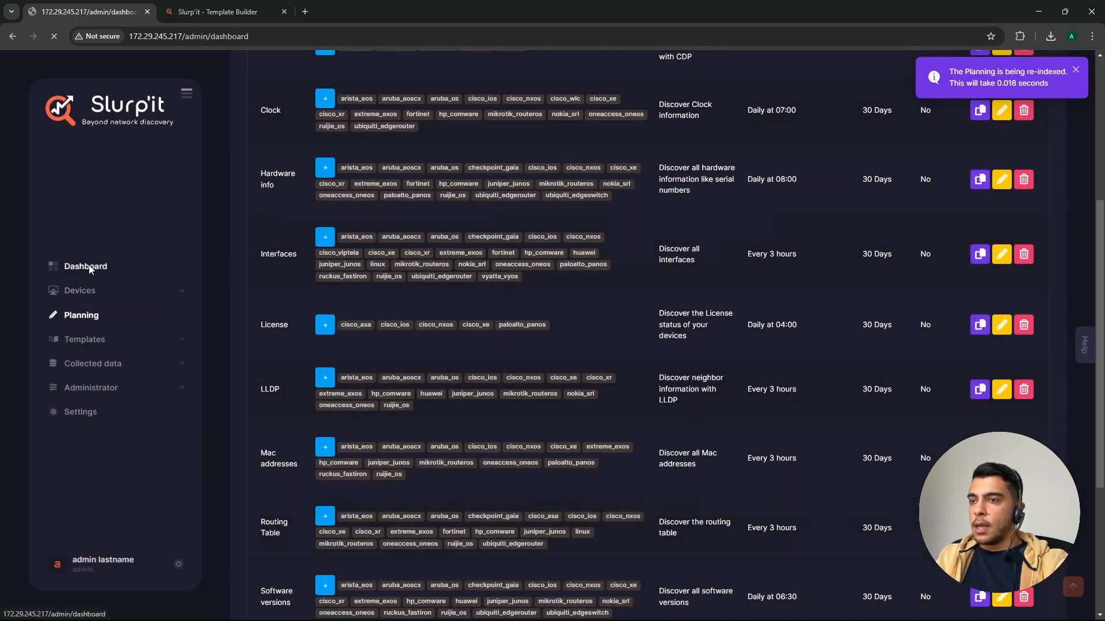
pyautogui.scroll(-8, 1061, 382)
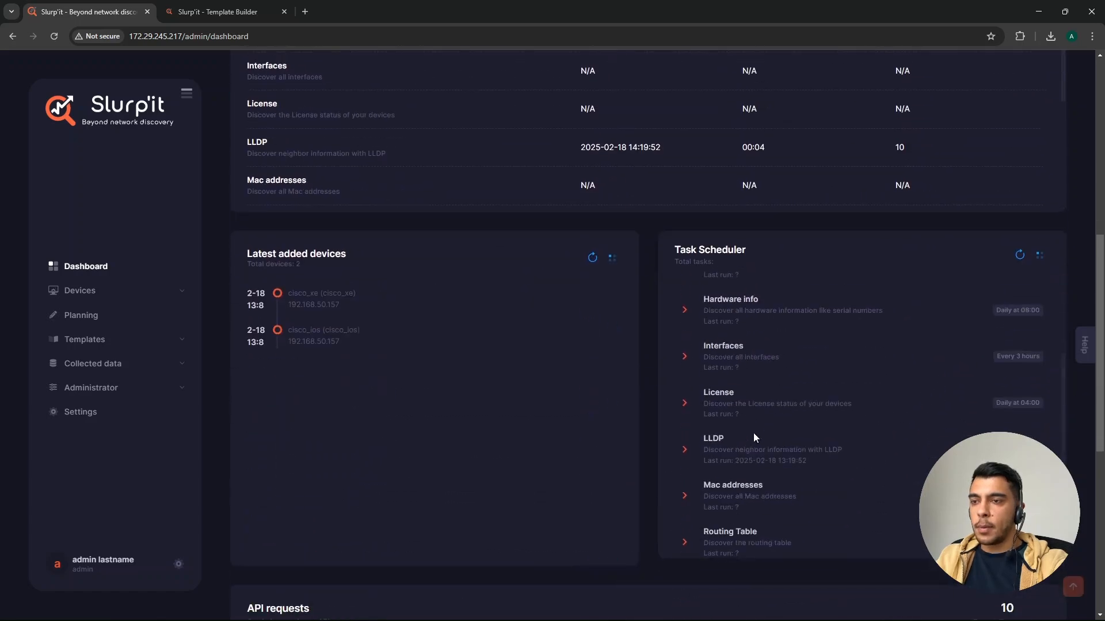
pyautogui.click(684, 449)
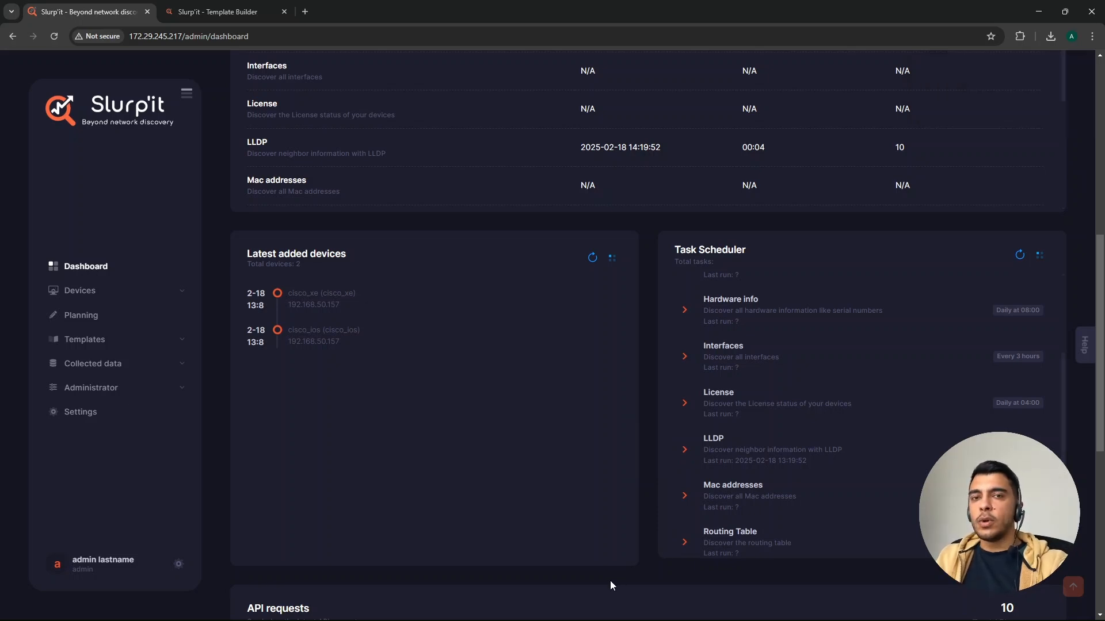
# - Check the Data Collector's job queue and open the collected LLDP data
pyautogui.scroll(8, 610, 581)
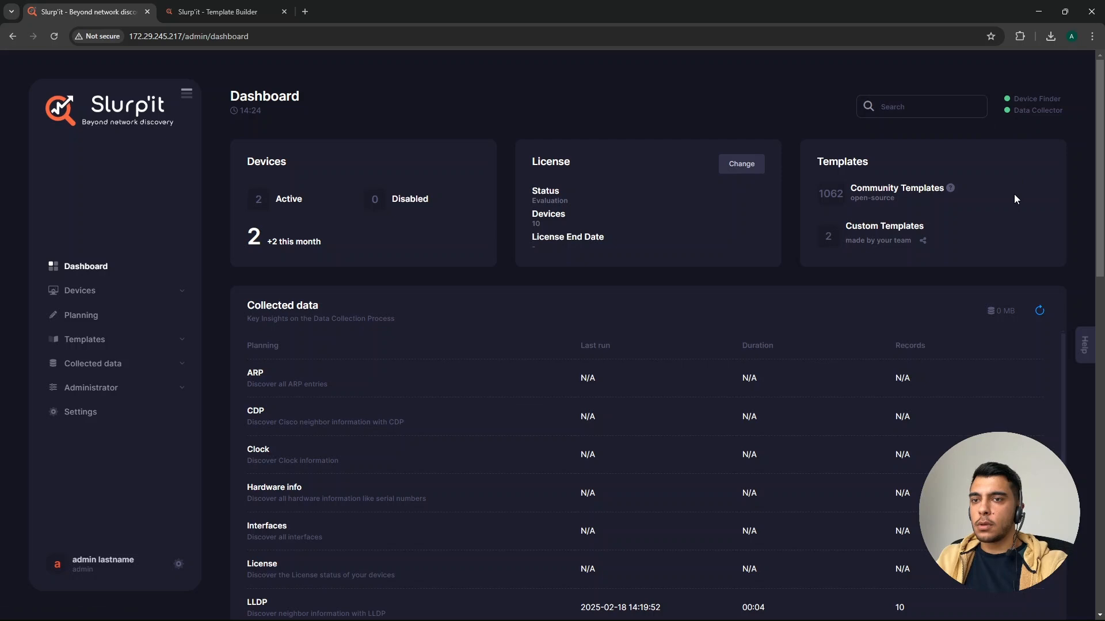
pyautogui.click(1027, 114)
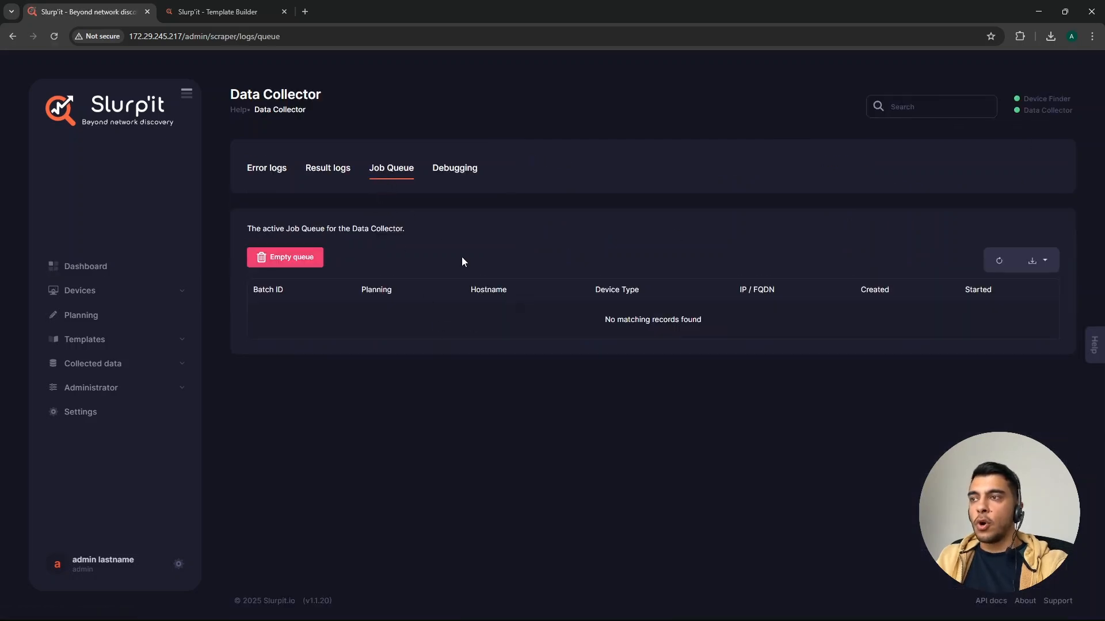
pyautogui.click(105, 371)
pyautogui.click(81, 416)
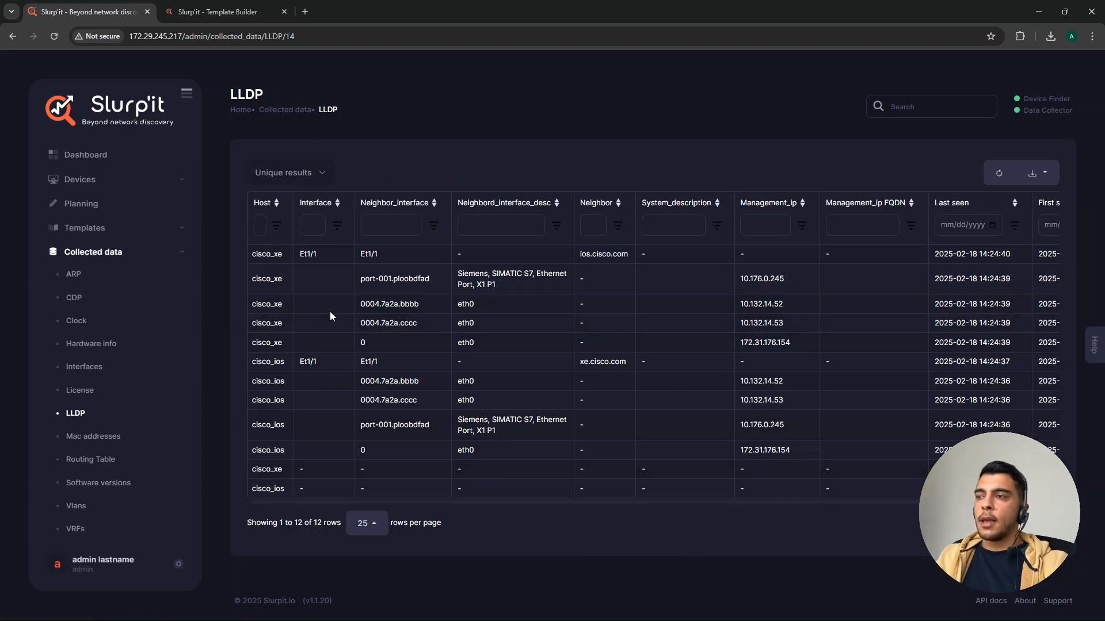
# - Compare the detailed cisco_xe rows in the LLDP report with the cisco_xe and cisco_ios rows that have Interface and Neighbor values
pyautogui.moveTo(251, 279); pyautogui.dragTo(804, 350)
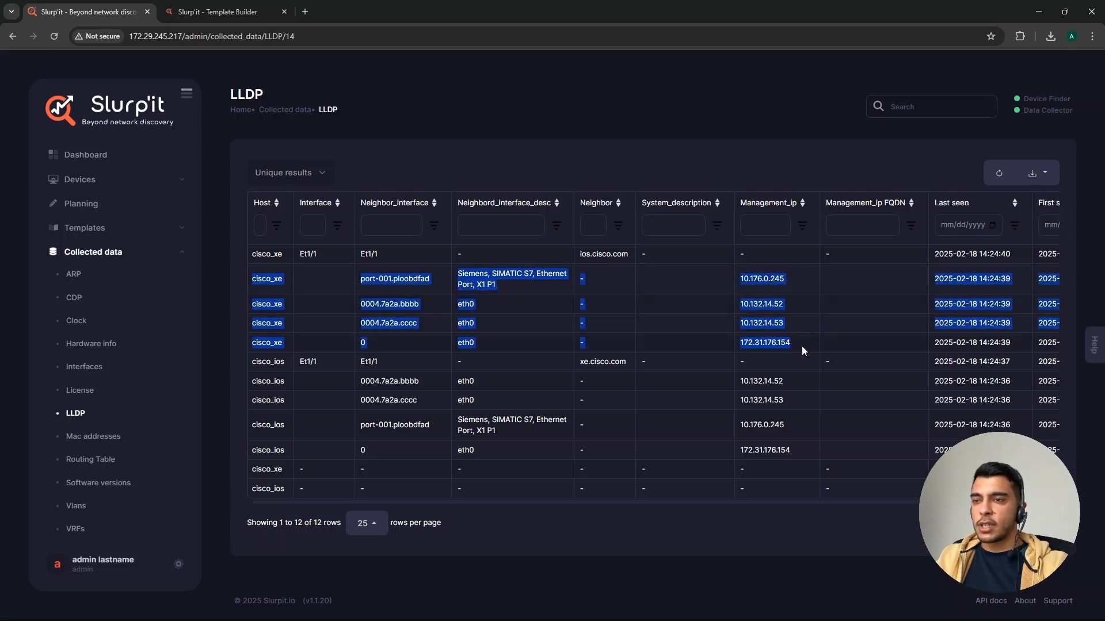
pyautogui.click(476, 331)
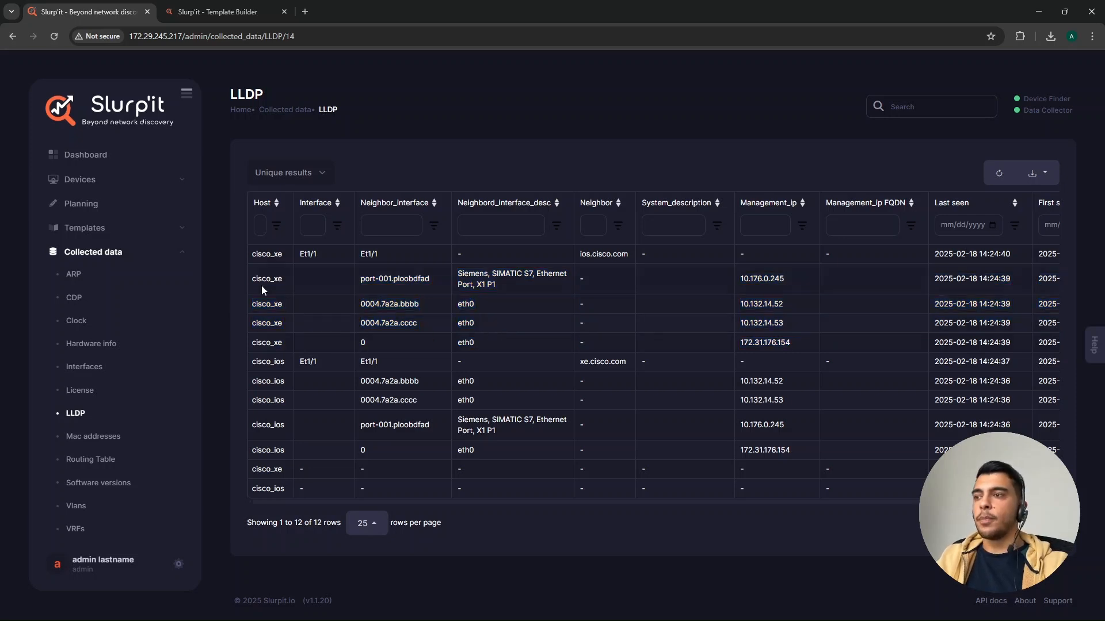
pyautogui.moveTo(254, 255); pyautogui.dragTo(626, 258)
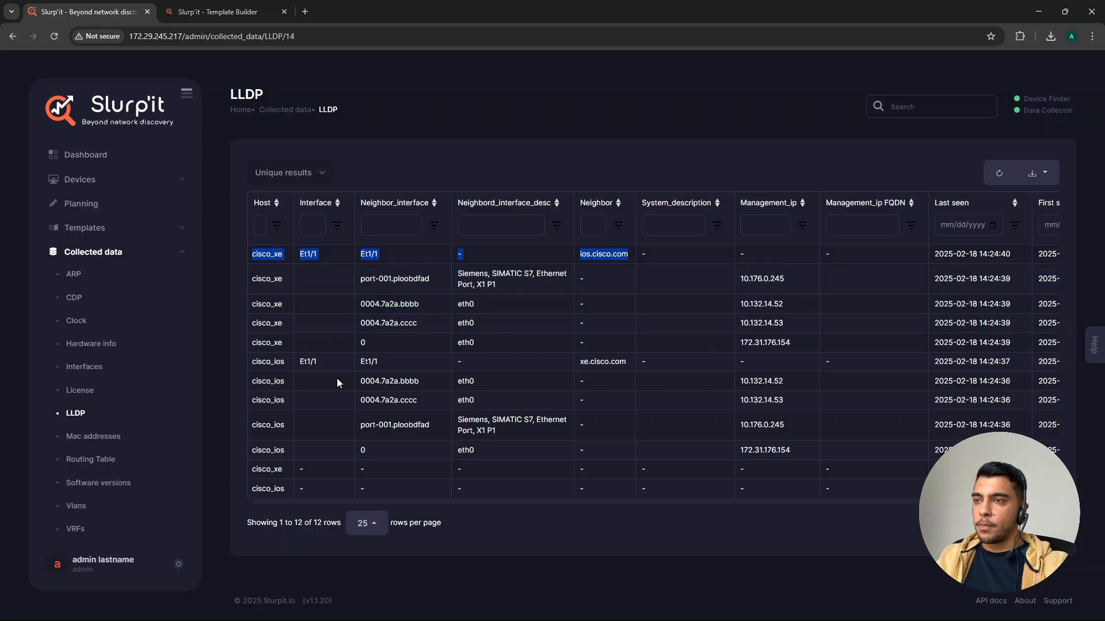
pyautogui.moveTo(251, 362); pyautogui.dragTo(631, 362)
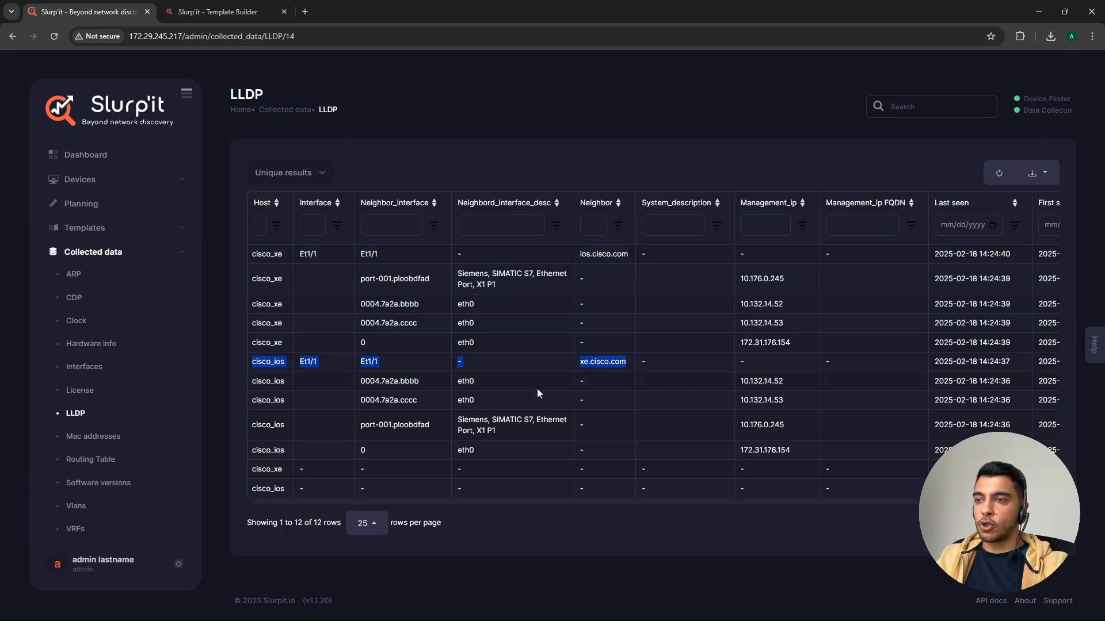
pyautogui.click(391, 339)
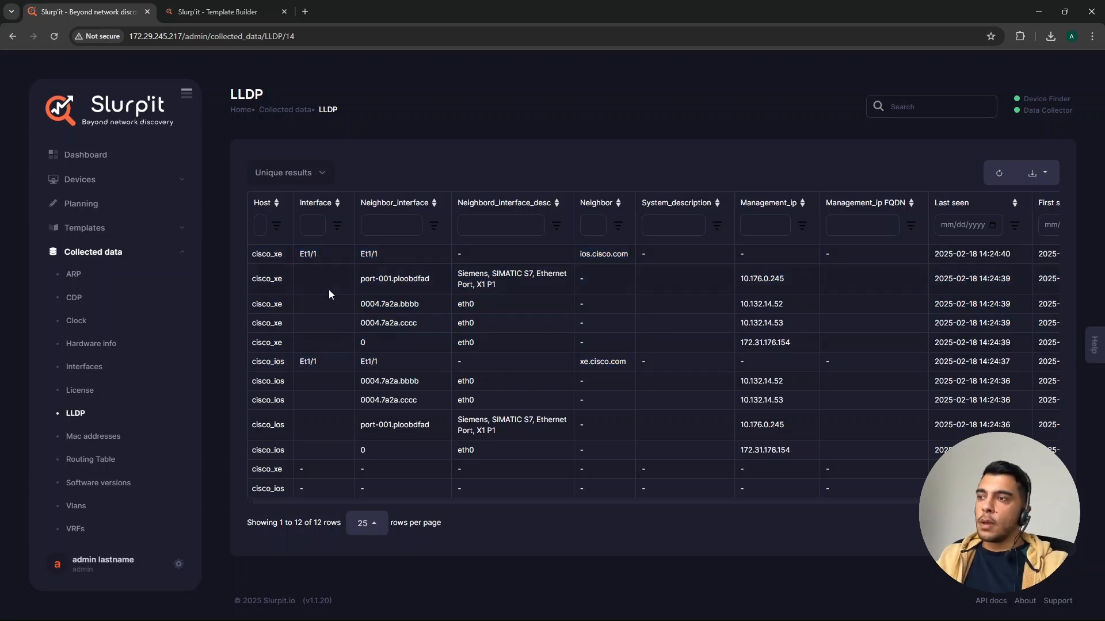
# - Examine the first cisco_xe row's Host, Interface, Neighbor_interface, Neighbord_interface_desc and Neighbor values in the LLDP report
pyautogui.moveTo(285, 254); pyautogui.dragTo(259, 255)
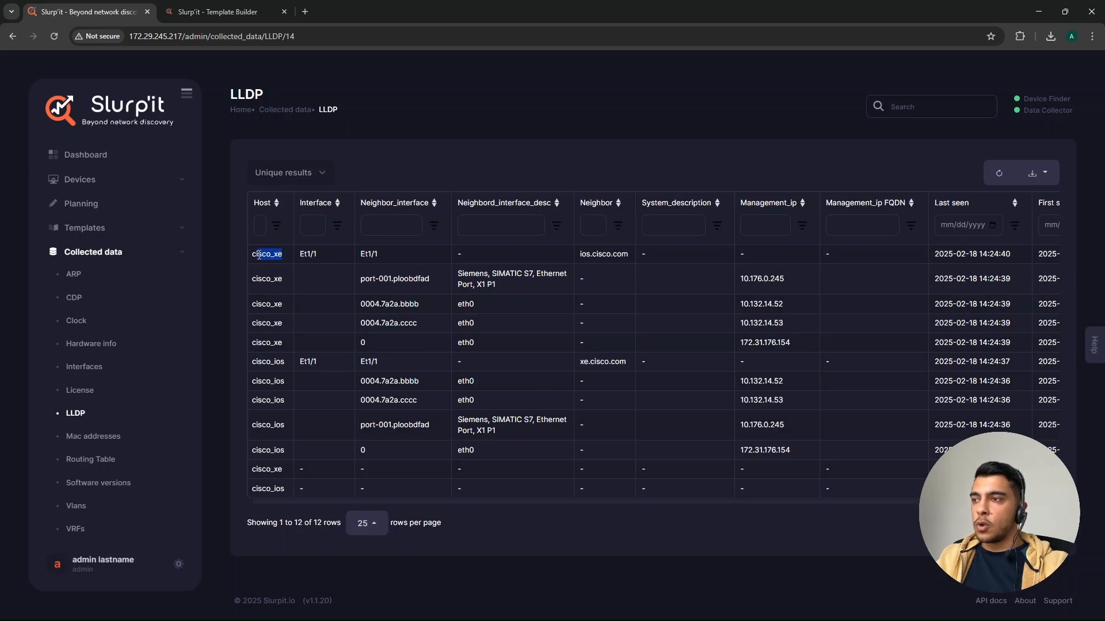
pyautogui.click(316, 256)
pyautogui.moveTo(317, 256); pyautogui.dragTo(299, 256)
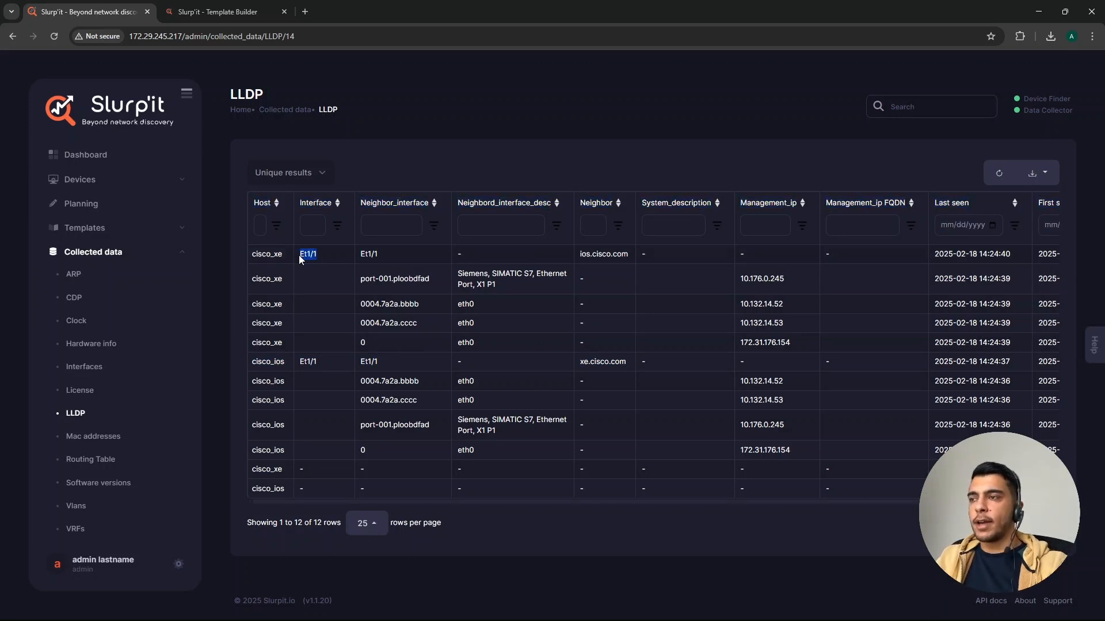
pyautogui.click(383, 254)
pyautogui.moveTo(383, 253); pyautogui.dragTo(360, 255)
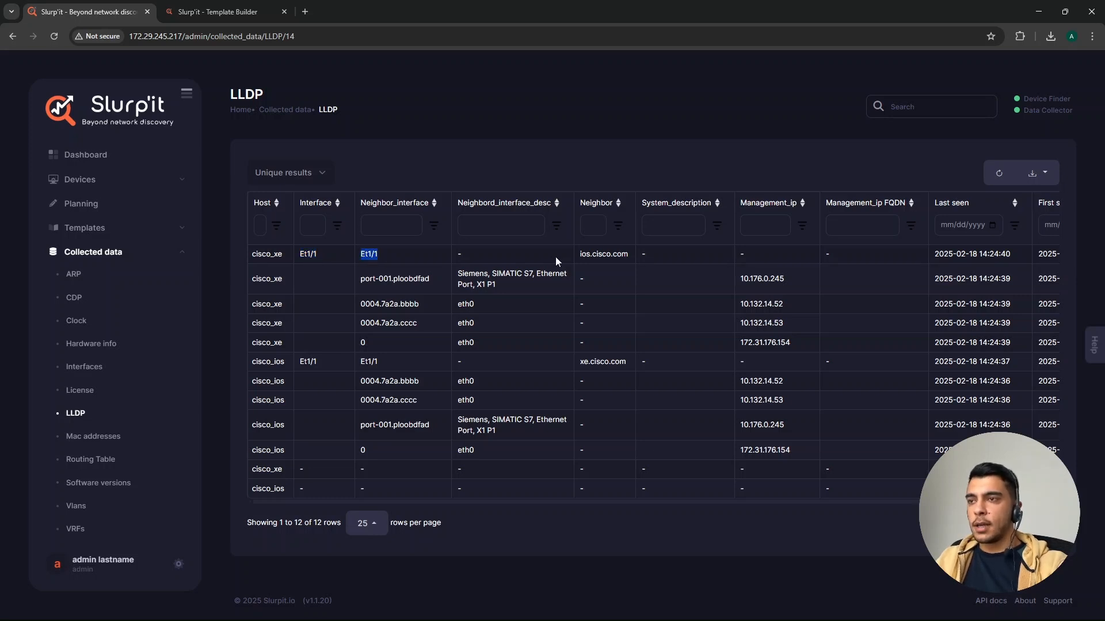
pyautogui.moveTo(476, 261); pyautogui.dragTo(458, 262)
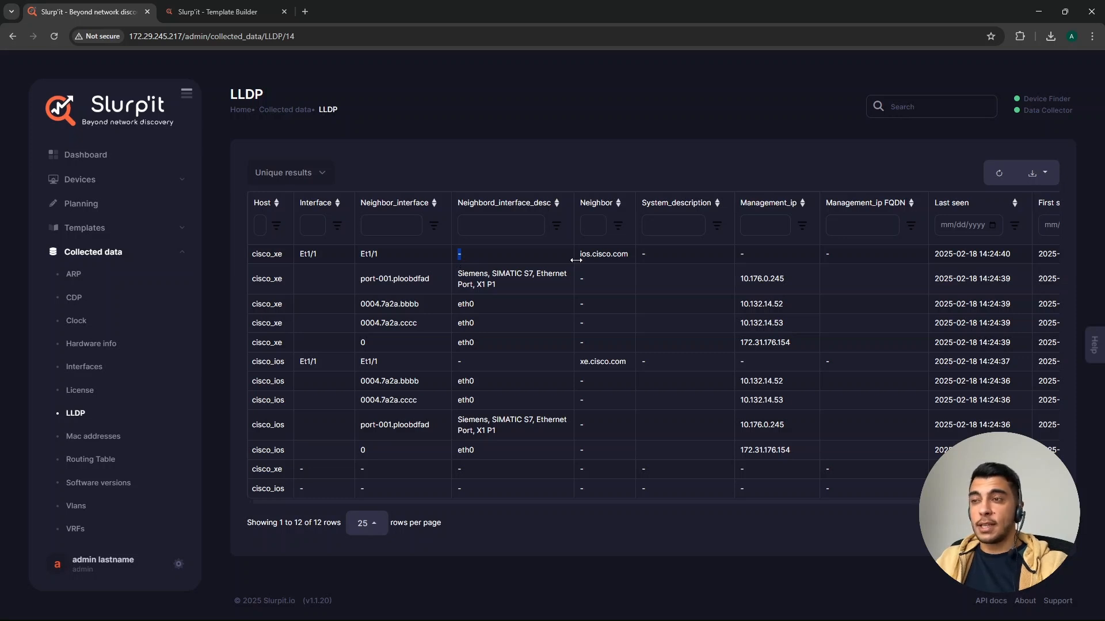
pyautogui.moveTo(578, 256); pyautogui.dragTo(630, 255)
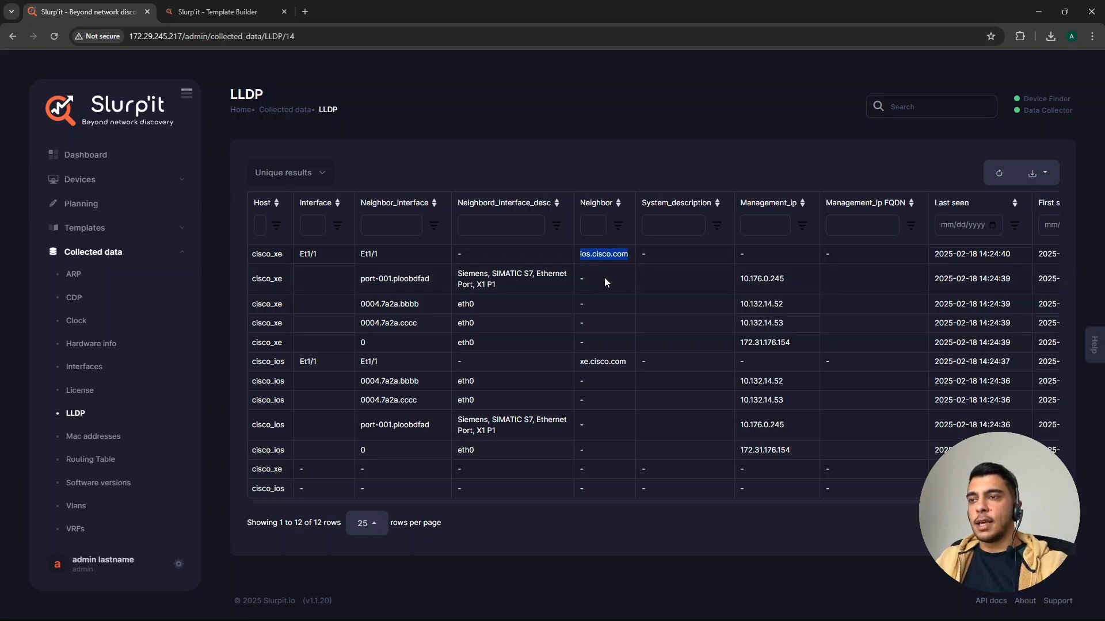